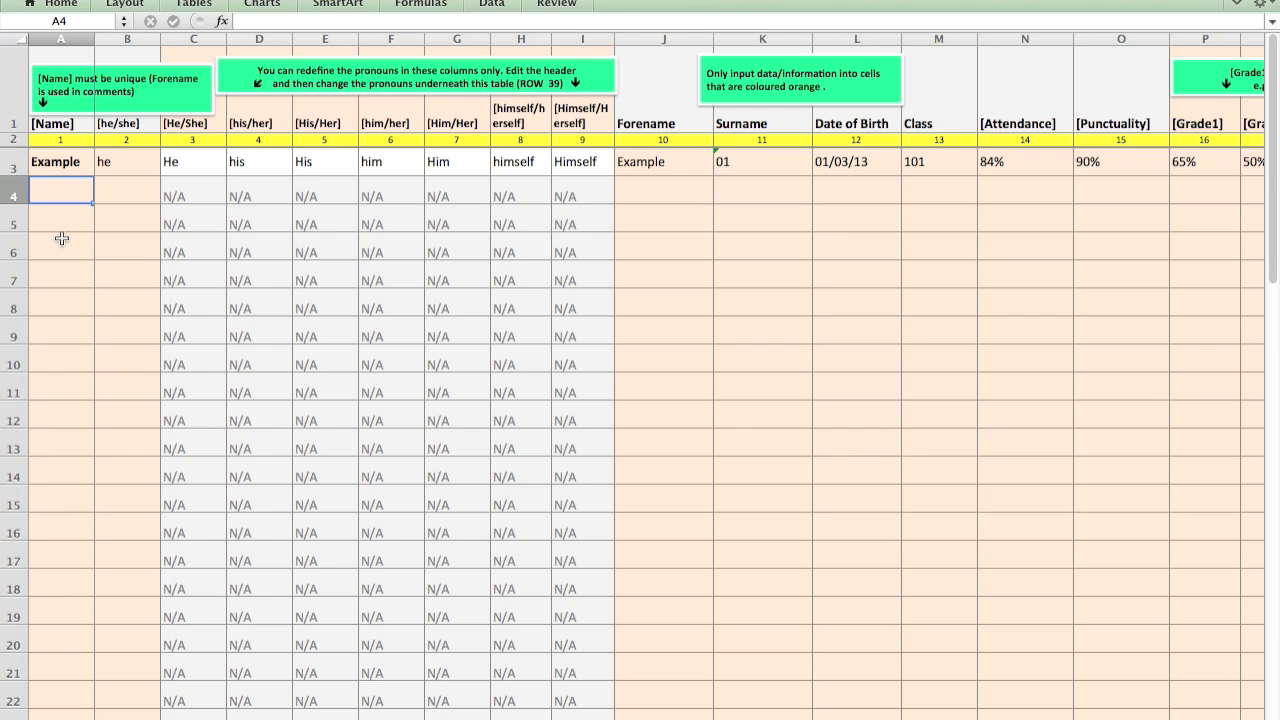
# - Enter the student's unique name in the [Name] column of row 4 and set the [he/she] pronoun to he
pyautogui.write('j')
pyautogui.press('BackSpace')
pyautogui.write('Joe B')
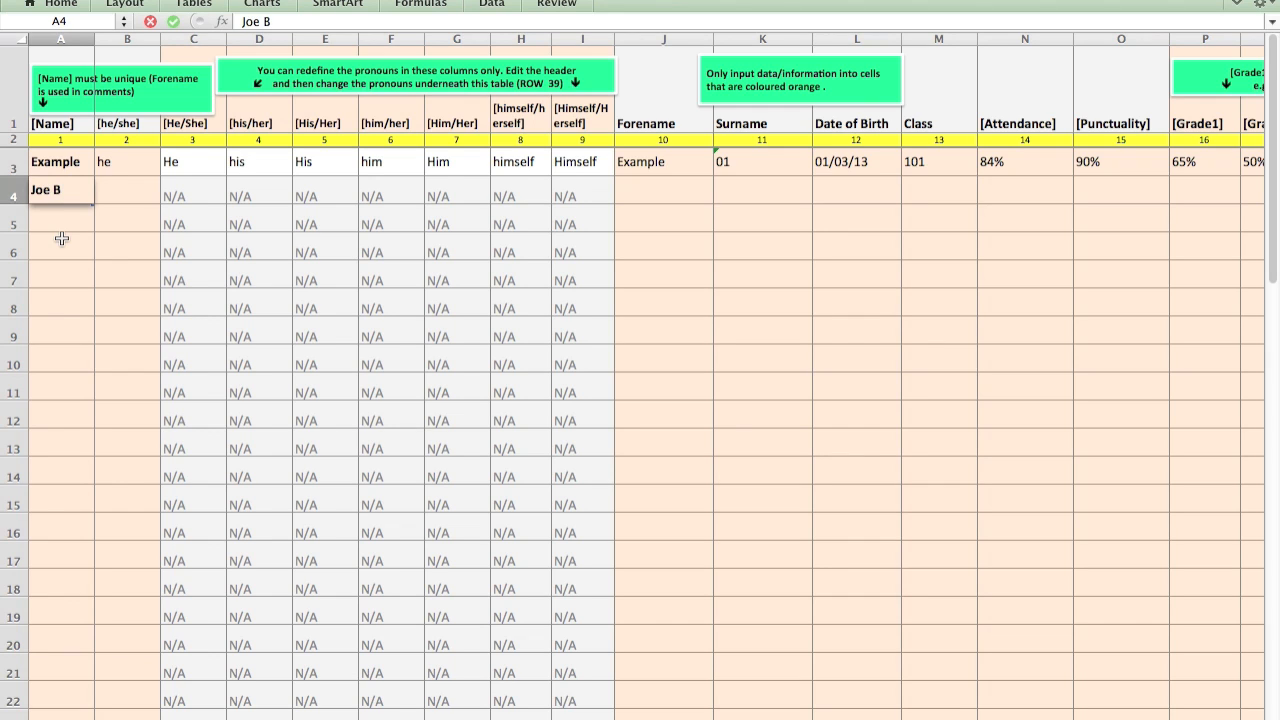
pyautogui.press('Tab')
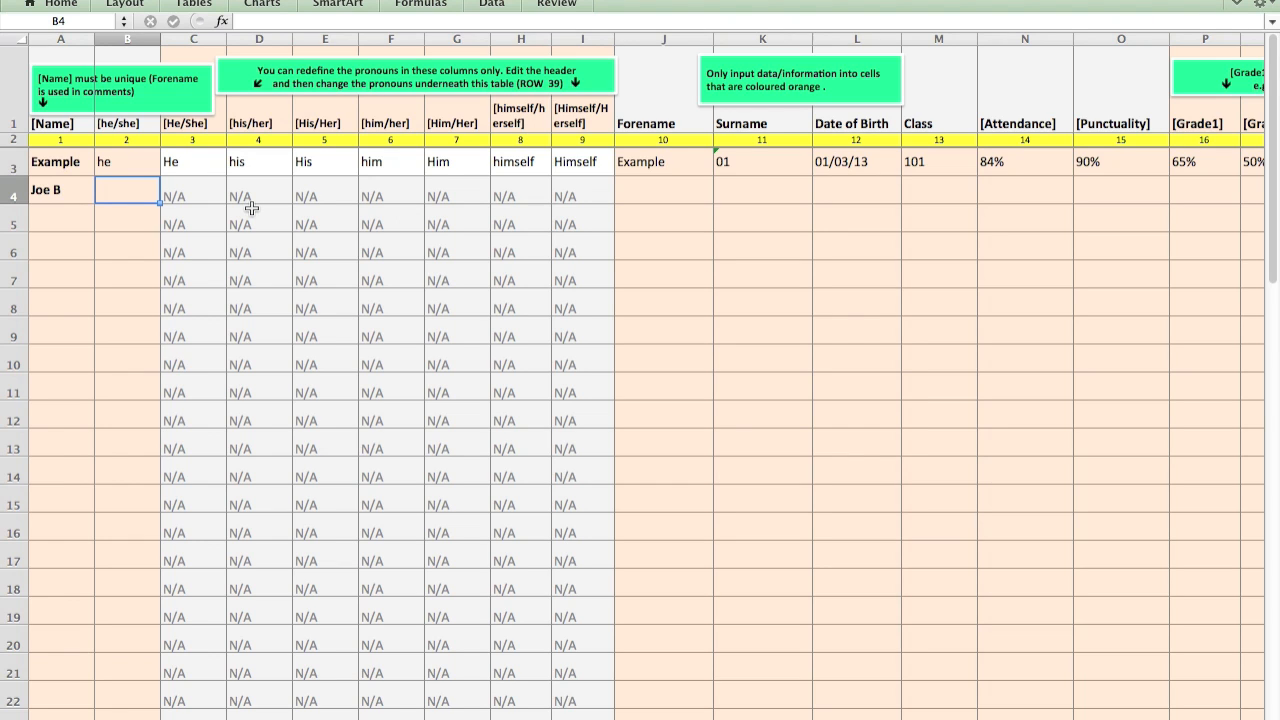
pyautogui.write('he')
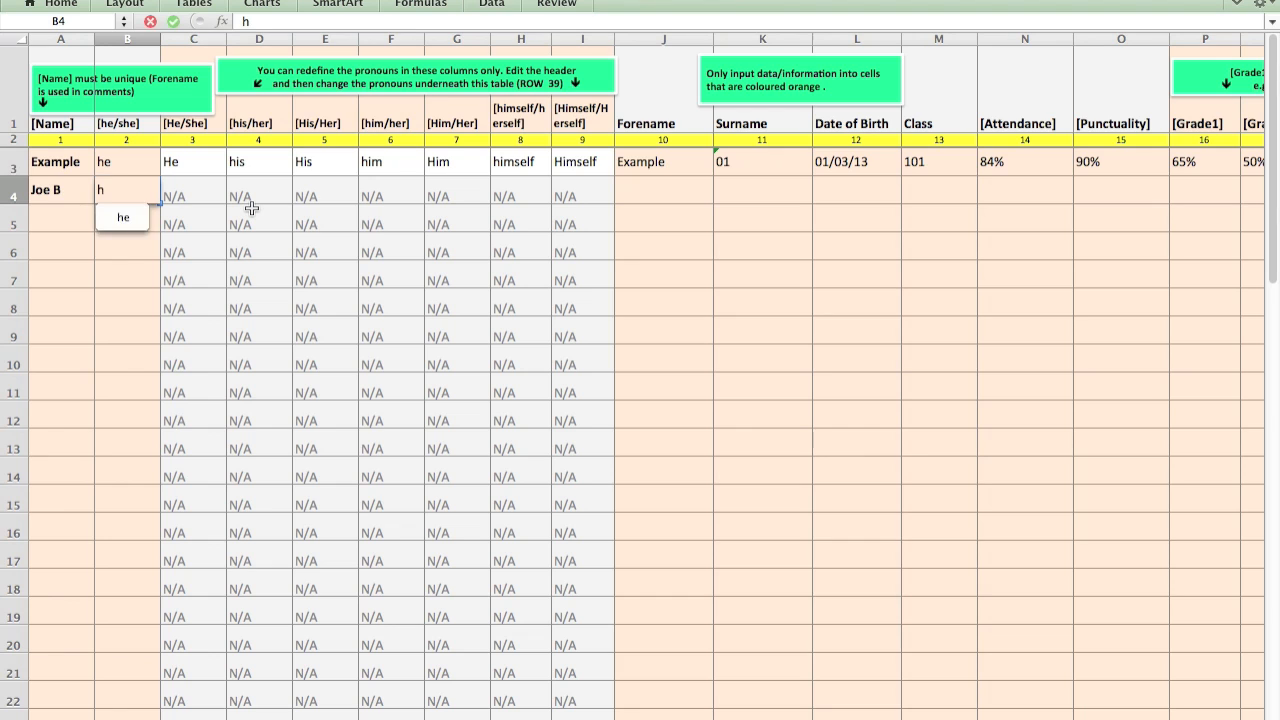
pyautogui.press('Tab')
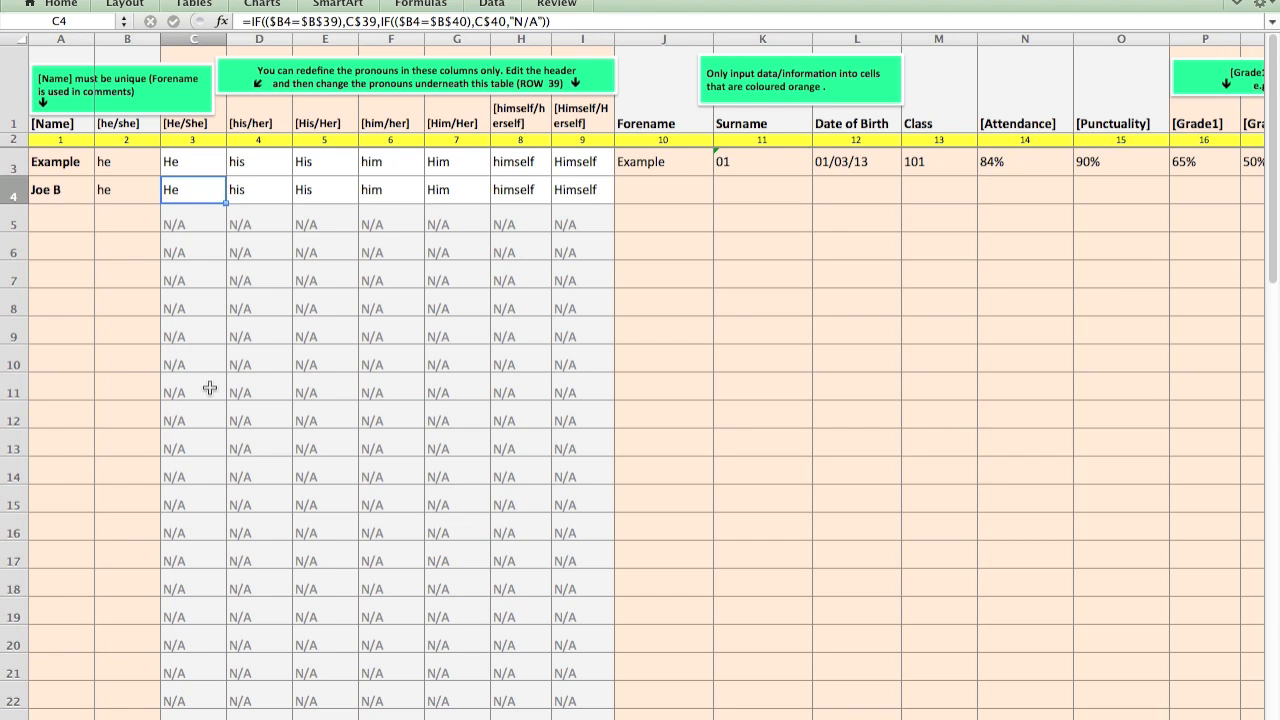
# - Examine the pronoun definitions in rows 39 and 40 and the text of the [His/Her] column heading
pyautogui.scroll(-10, 210, 390)
pyautogui.scroll(-2, 210, 390)
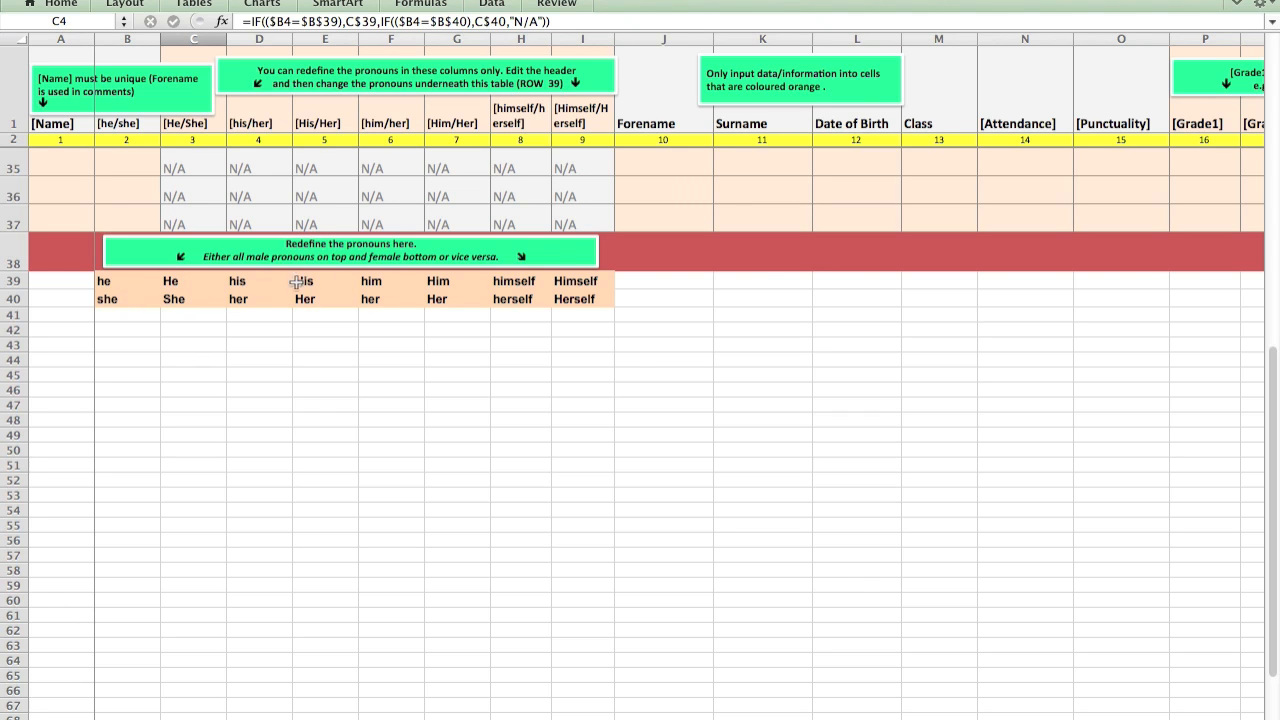
pyautogui.click(122, 285)
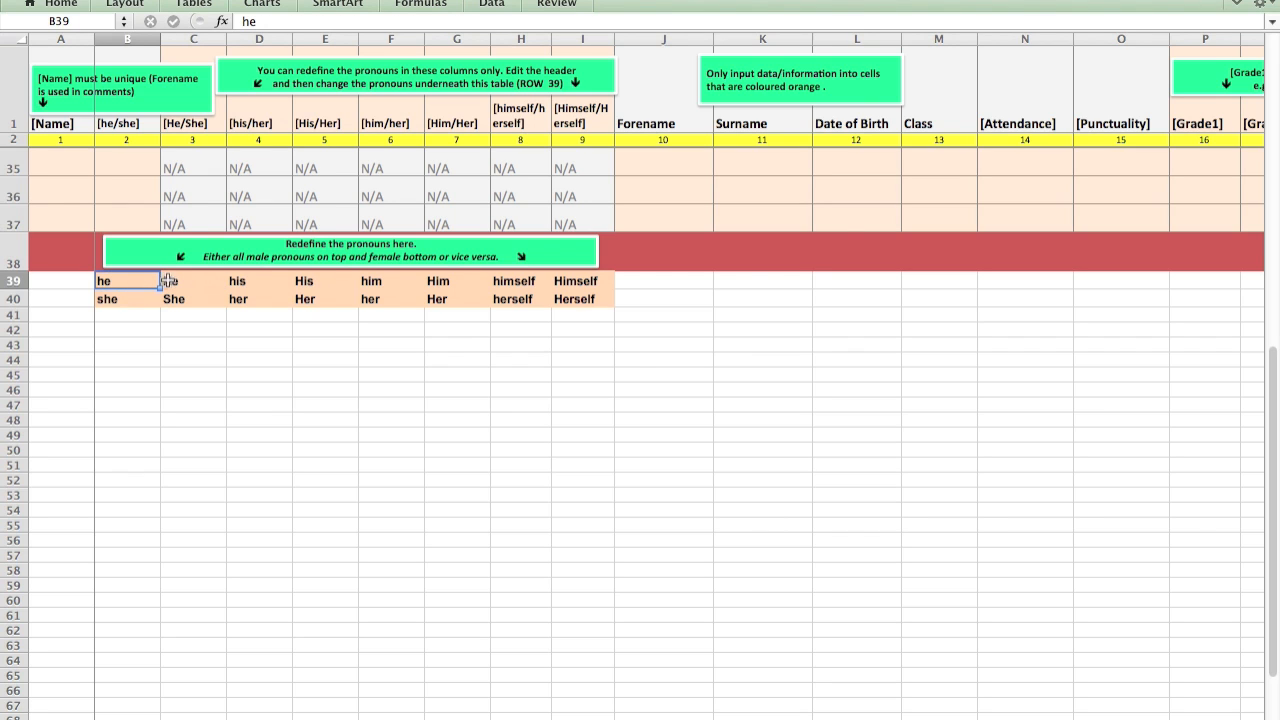
pyautogui.scroll(5, 518, 281)
pyautogui.scroll(5, 518, 281)
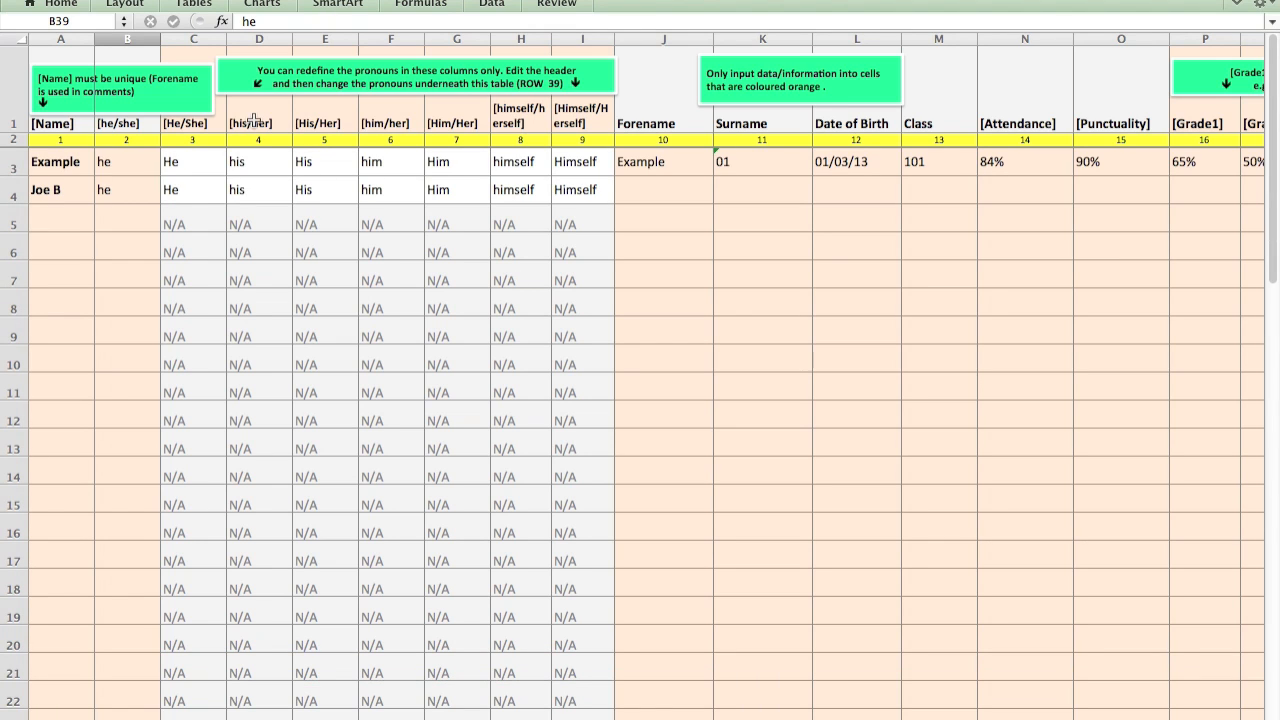
pyautogui.click(317, 122)
pyautogui.doubleClick(317, 122)
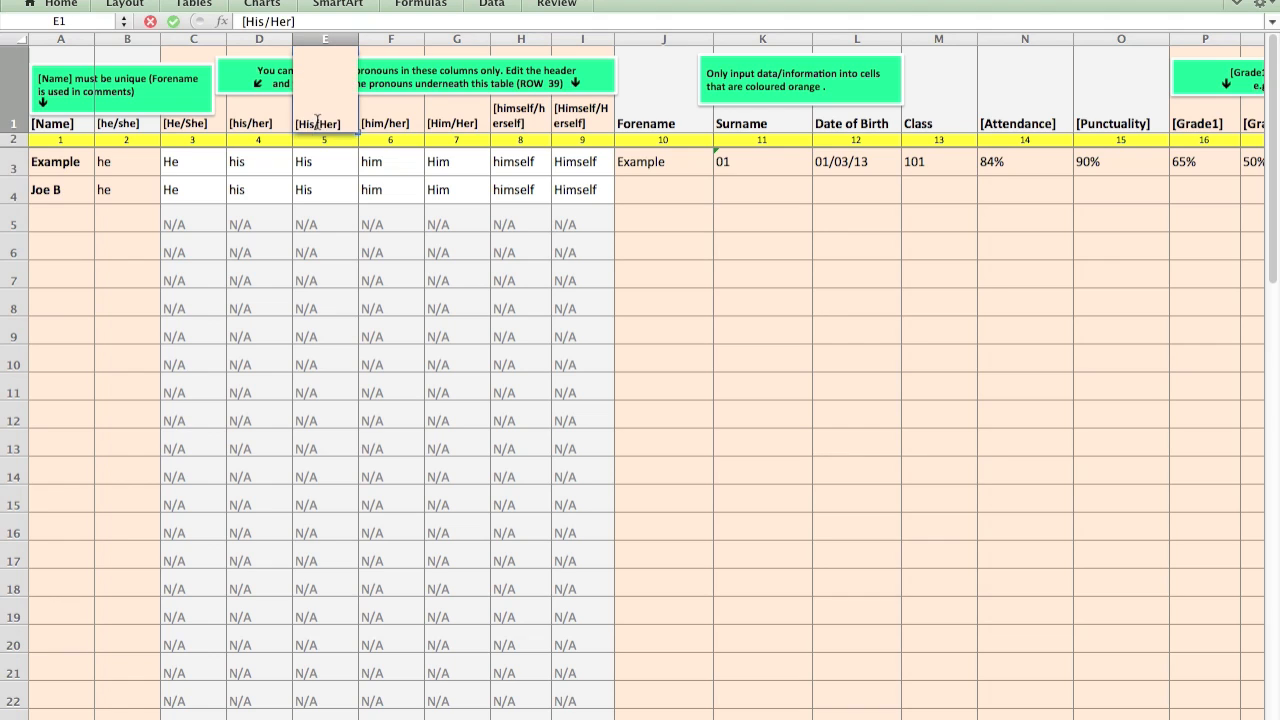
pyautogui.doubleClick(322, 121)
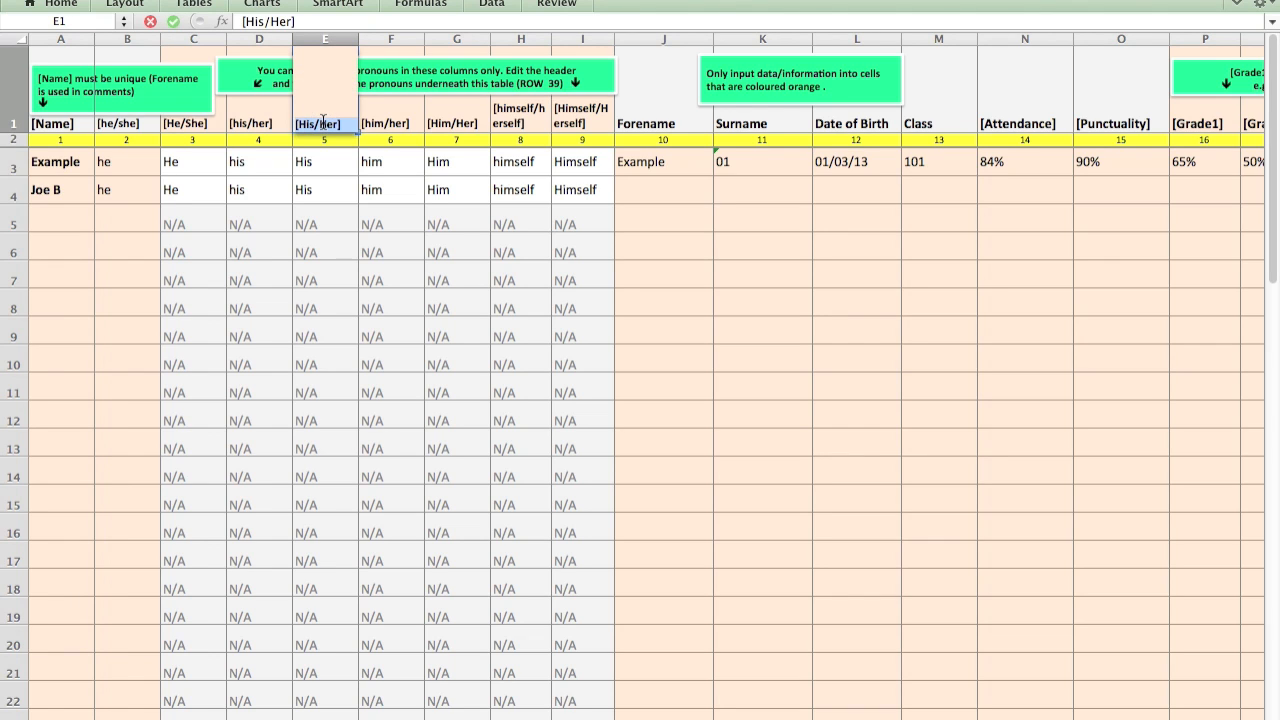
pyautogui.click(322, 121)
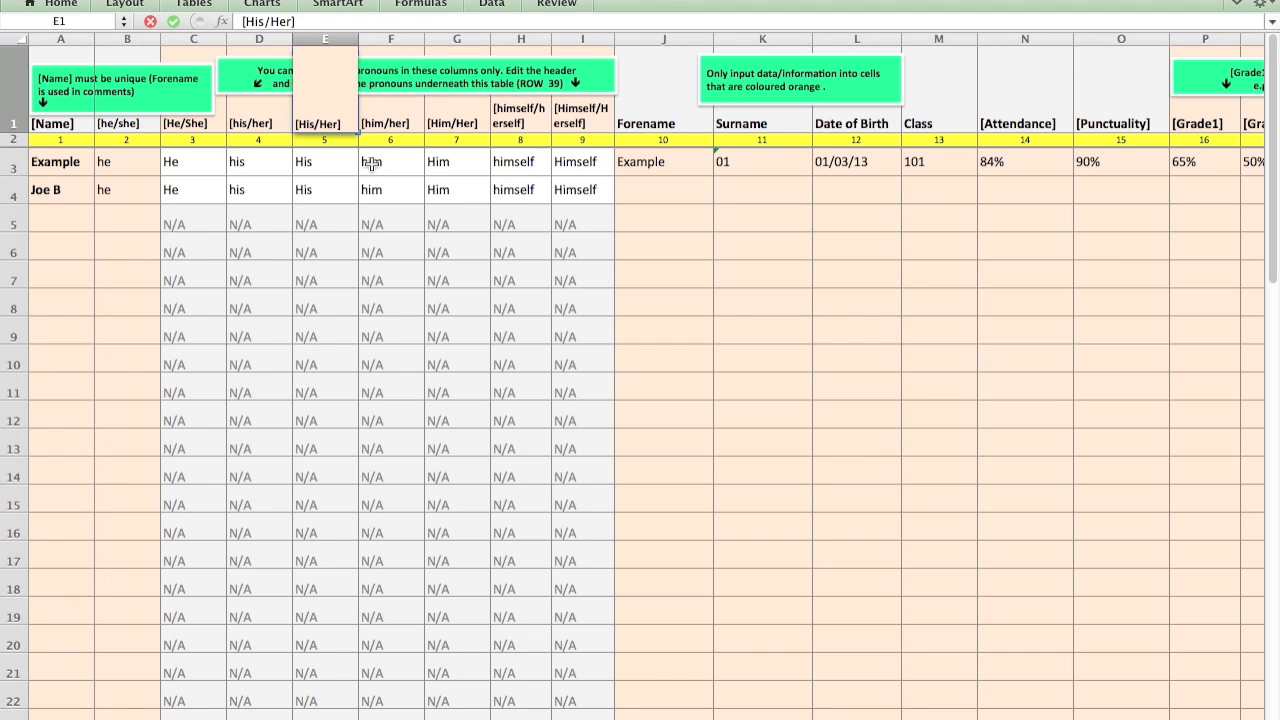
pyautogui.press('Return')
pyautogui.press('Down')
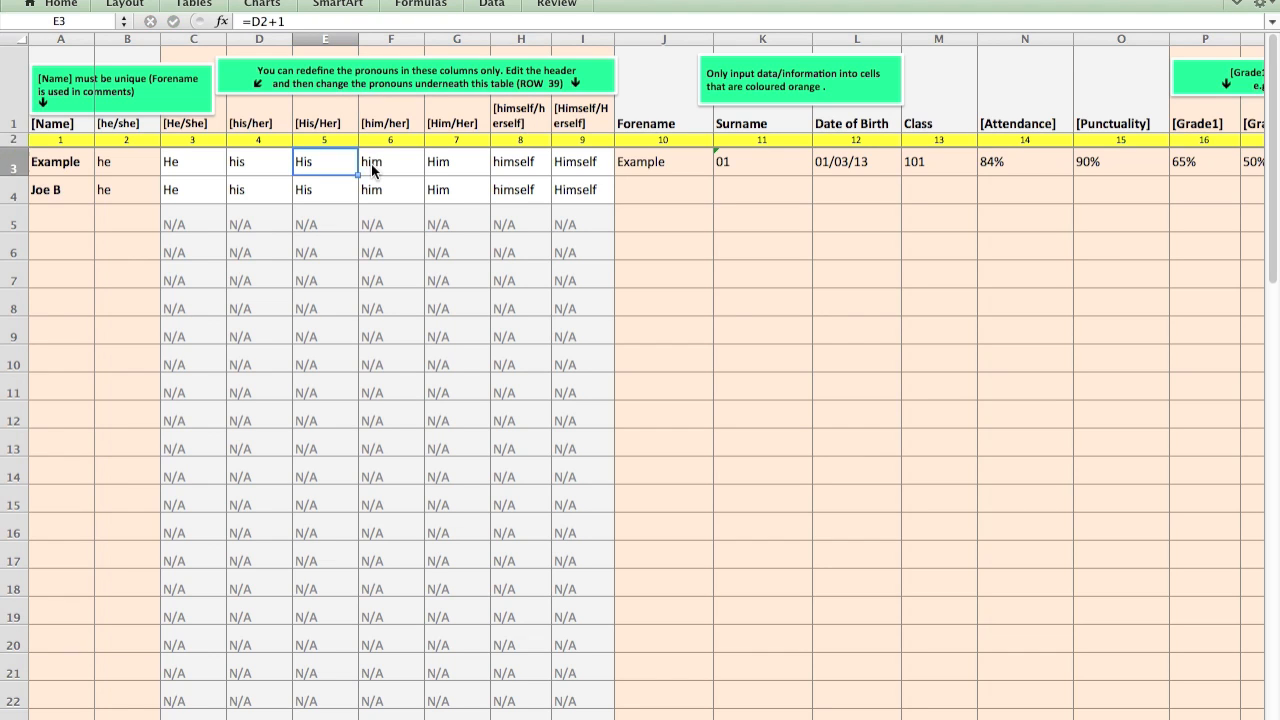
# - Enter the student's forename, surname and date of birth in row 4
pyautogui.press('Right')
pyautogui.press('Right')
pyautogui.press('Right')
pyautogui.press('Right')
pyautogui.press('Right')
pyautogui.press('Down')
pyautogui.write('Joe')
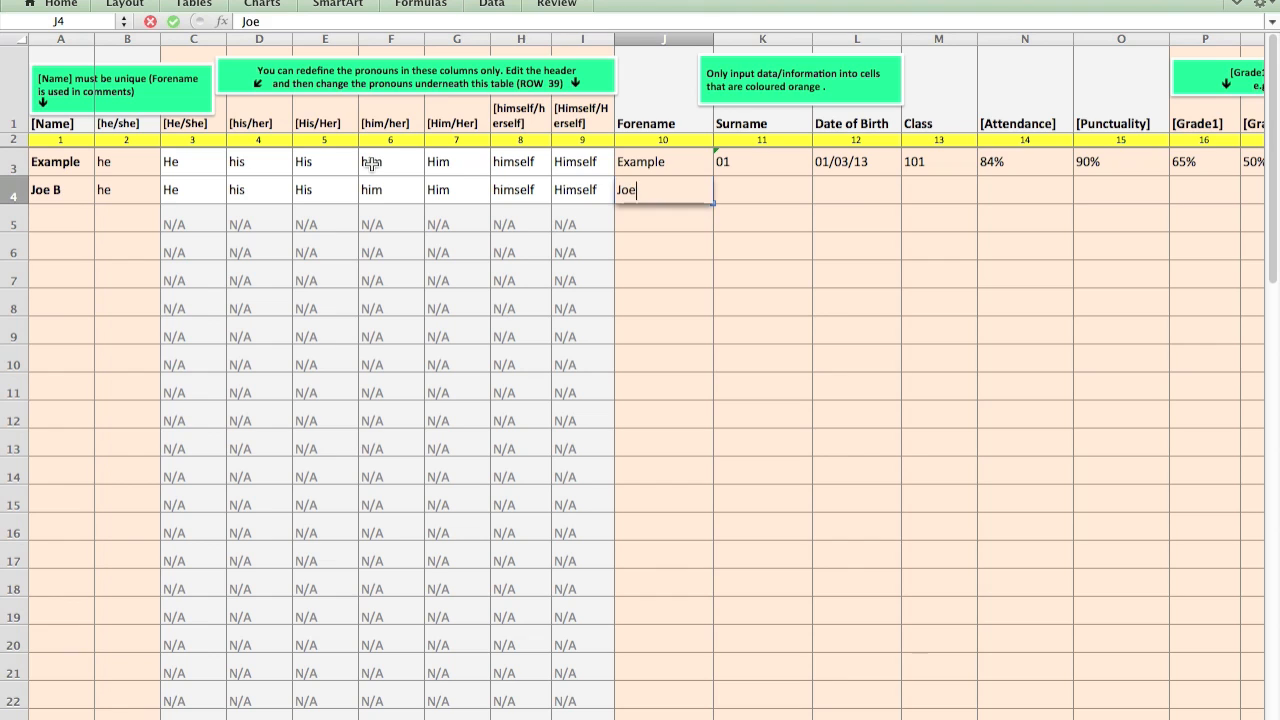
pyautogui.press('Tab')
pyautogui.write('Bloggs')
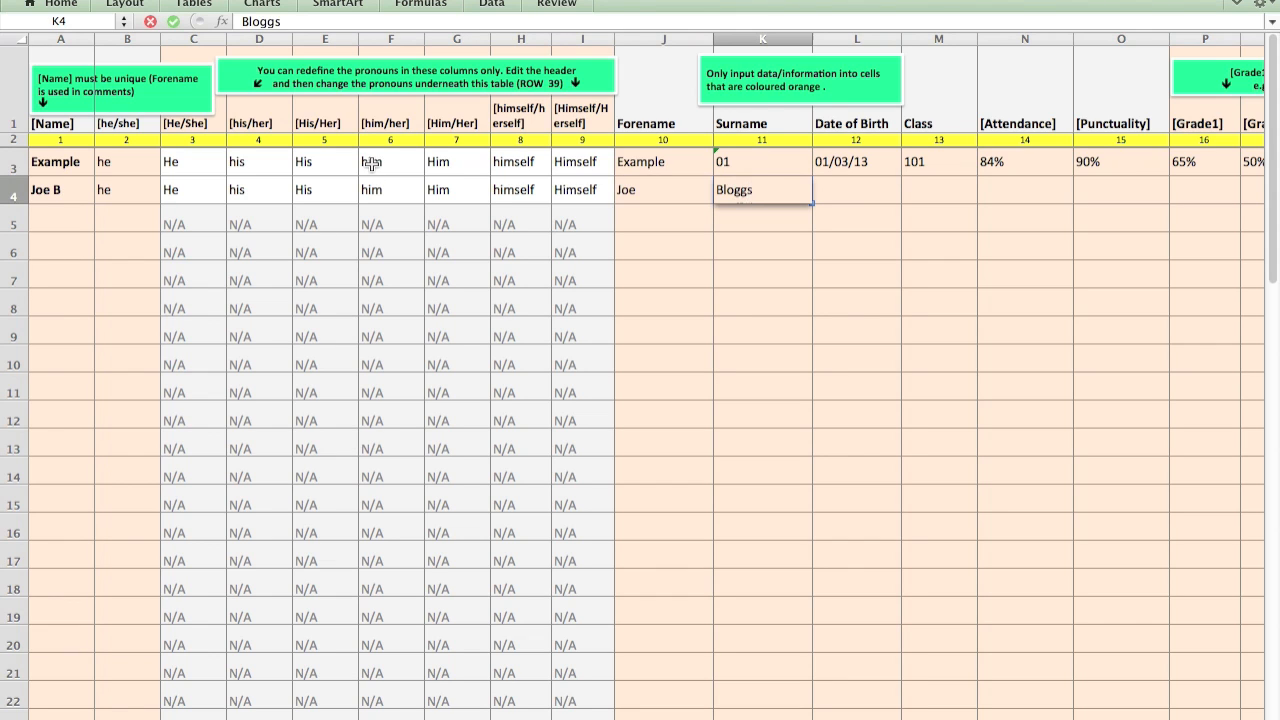
pyautogui.press('Tab')
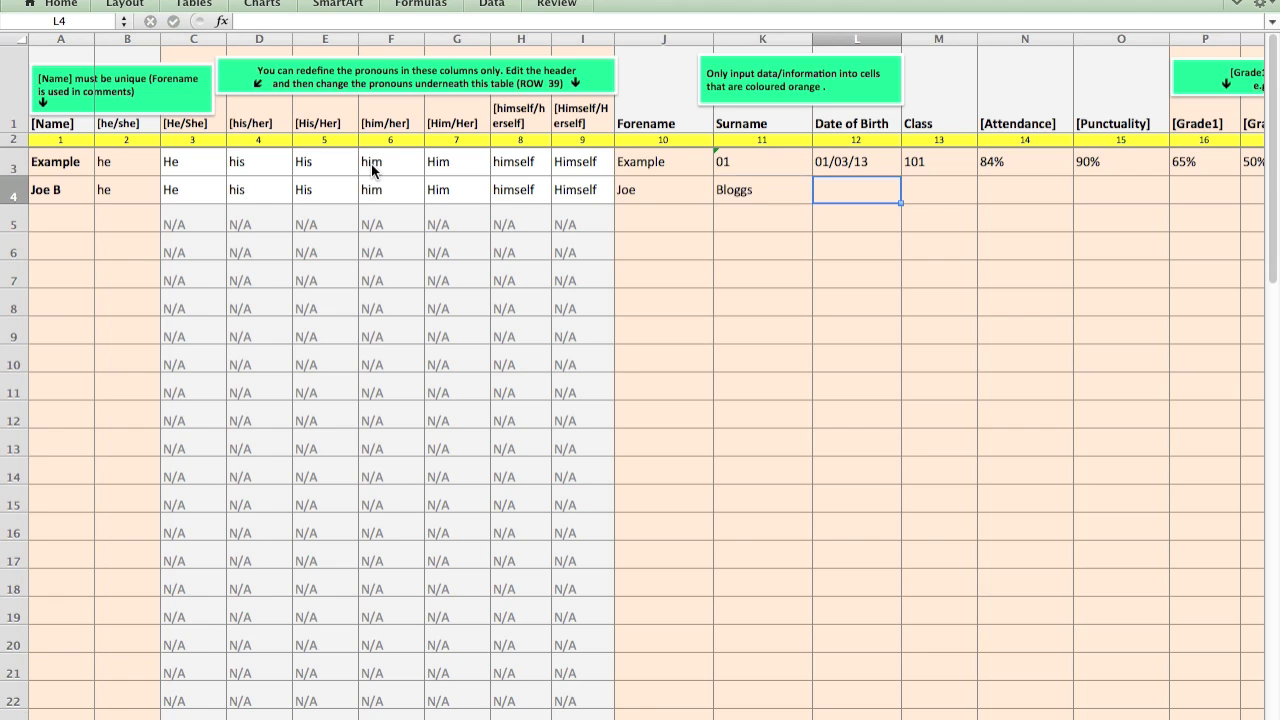
pyautogui.write('23')
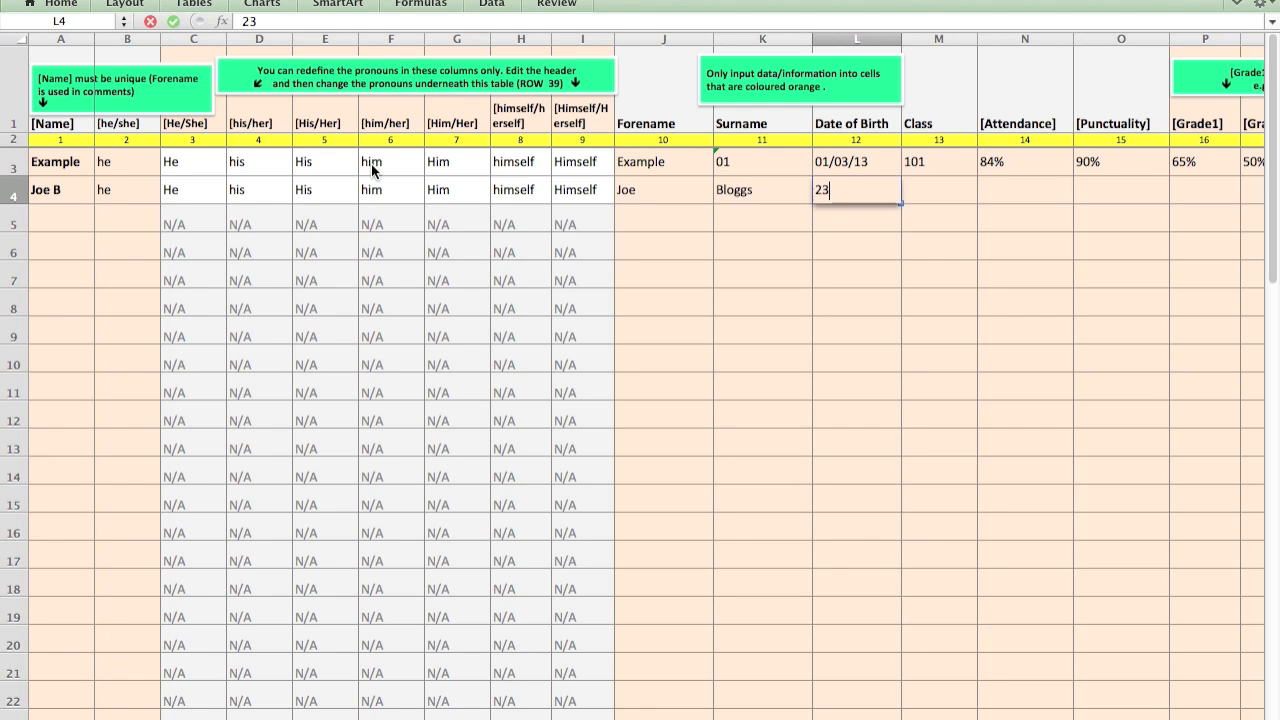
pyautogui.write('/05/95')
pyautogui.press('Tab')
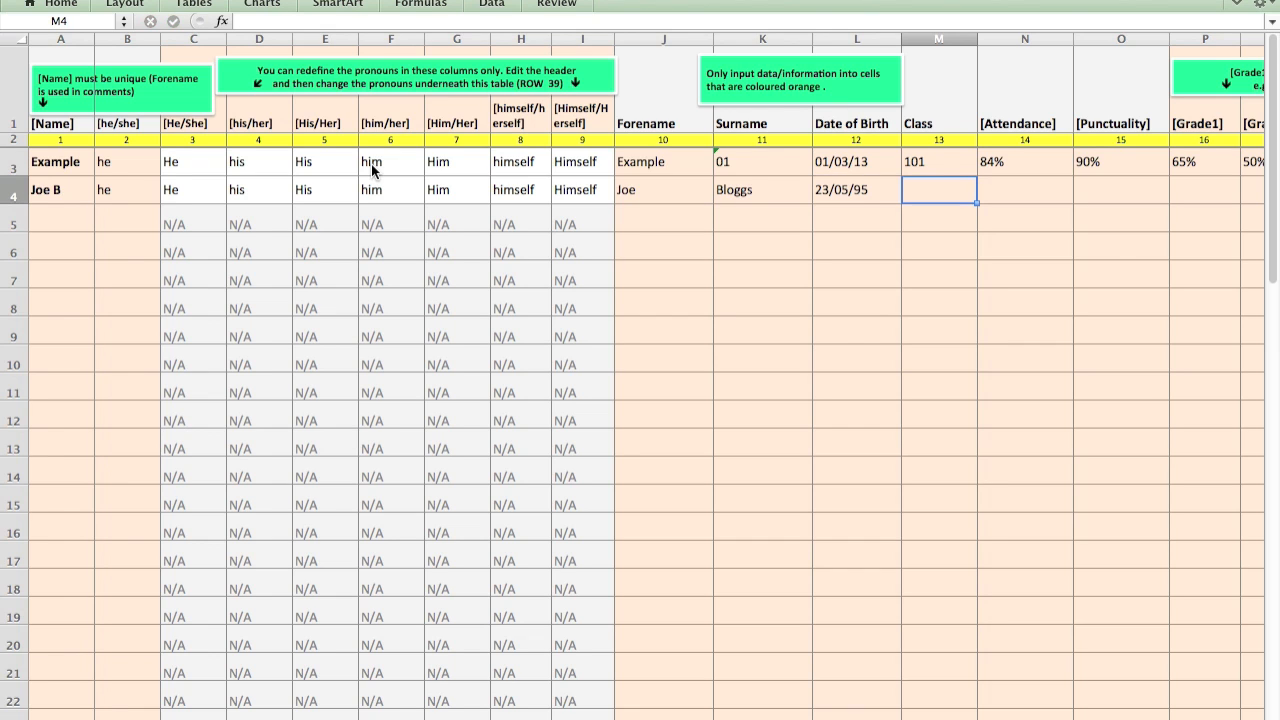
# - Fill in row 4 with class 64F, attendance 91% and punctuality 97%
pyautogui.write('64F')
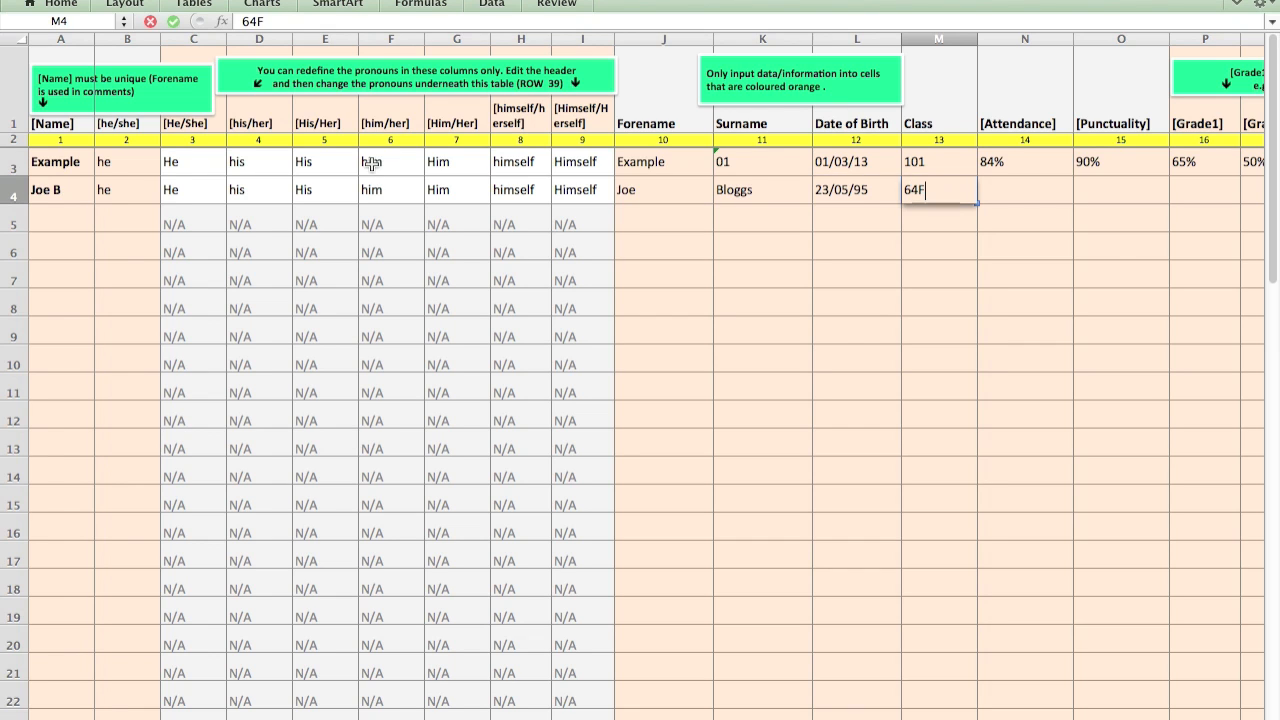
pyautogui.press('Tab')
pyautogui.hscroll(10, 749, 360)
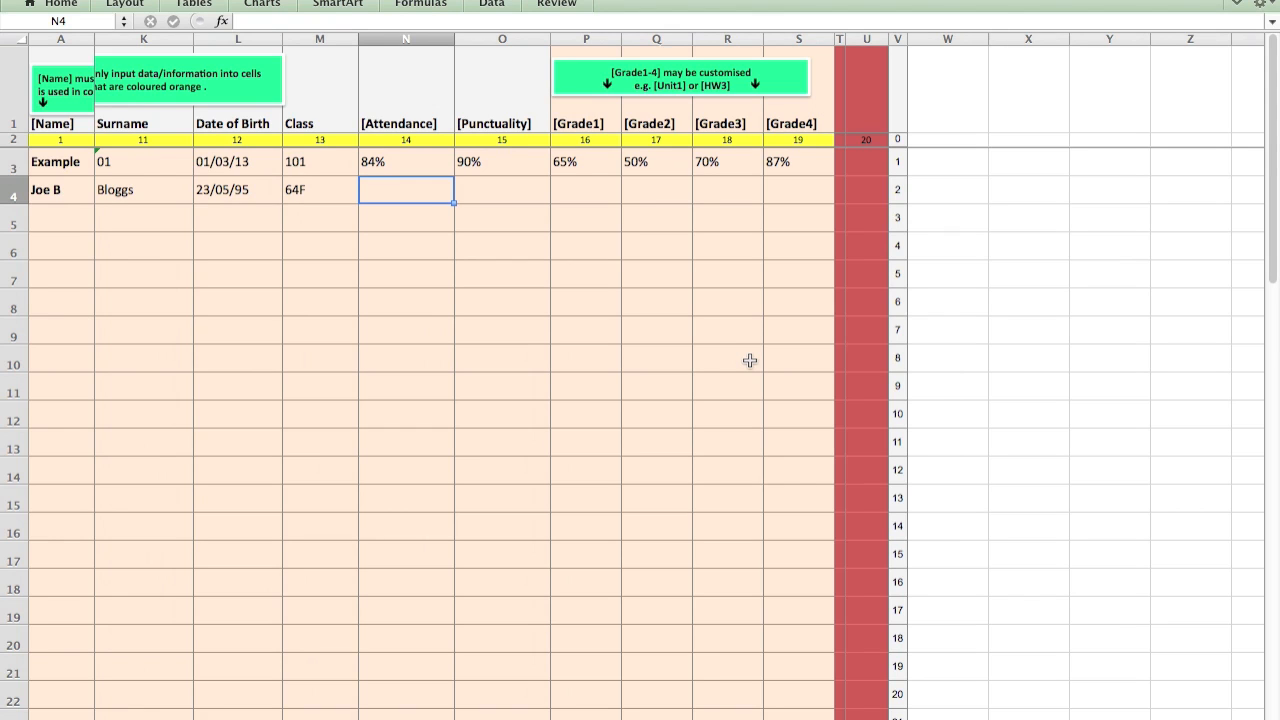
pyautogui.write('91%')
pyautogui.press('Tab')
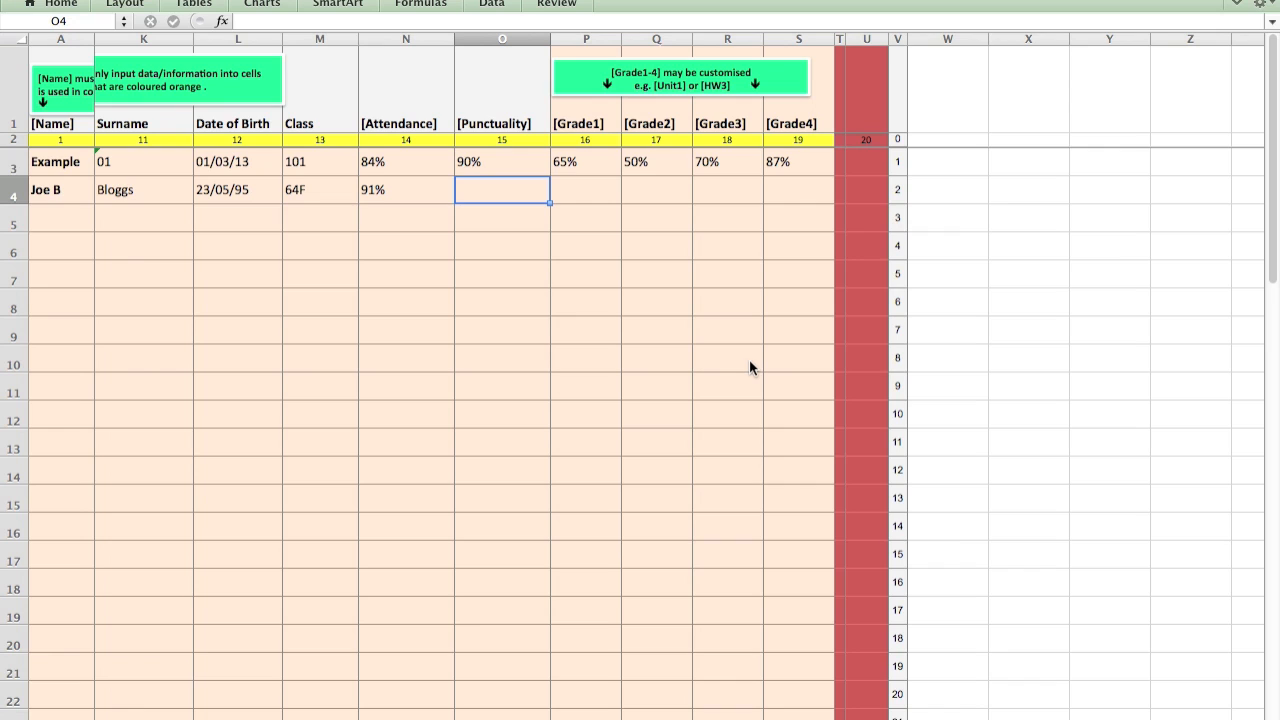
pyautogui.write('97%')
pyautogui.press('Tab')
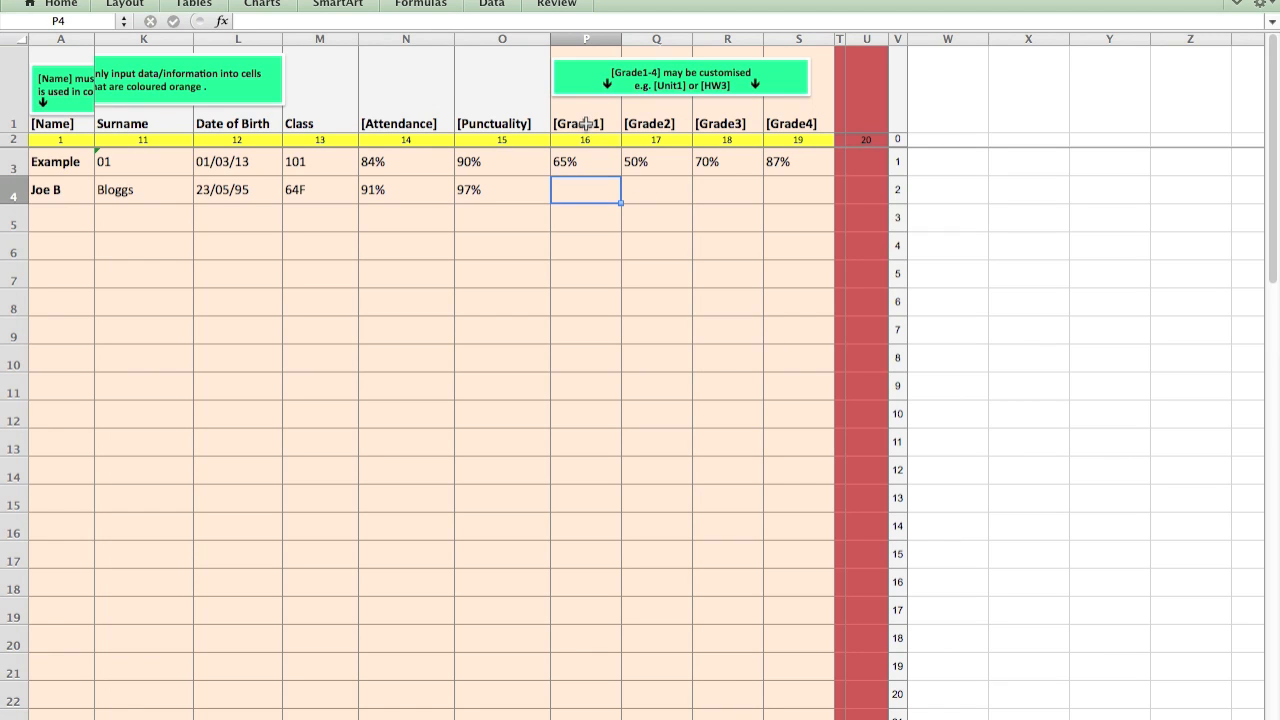
# - Rename the [Grade1] column heading to [HW7], keeping the square brackets
pyautogui.click(584, 123)
pyautogui.doubleClick(581, 124)
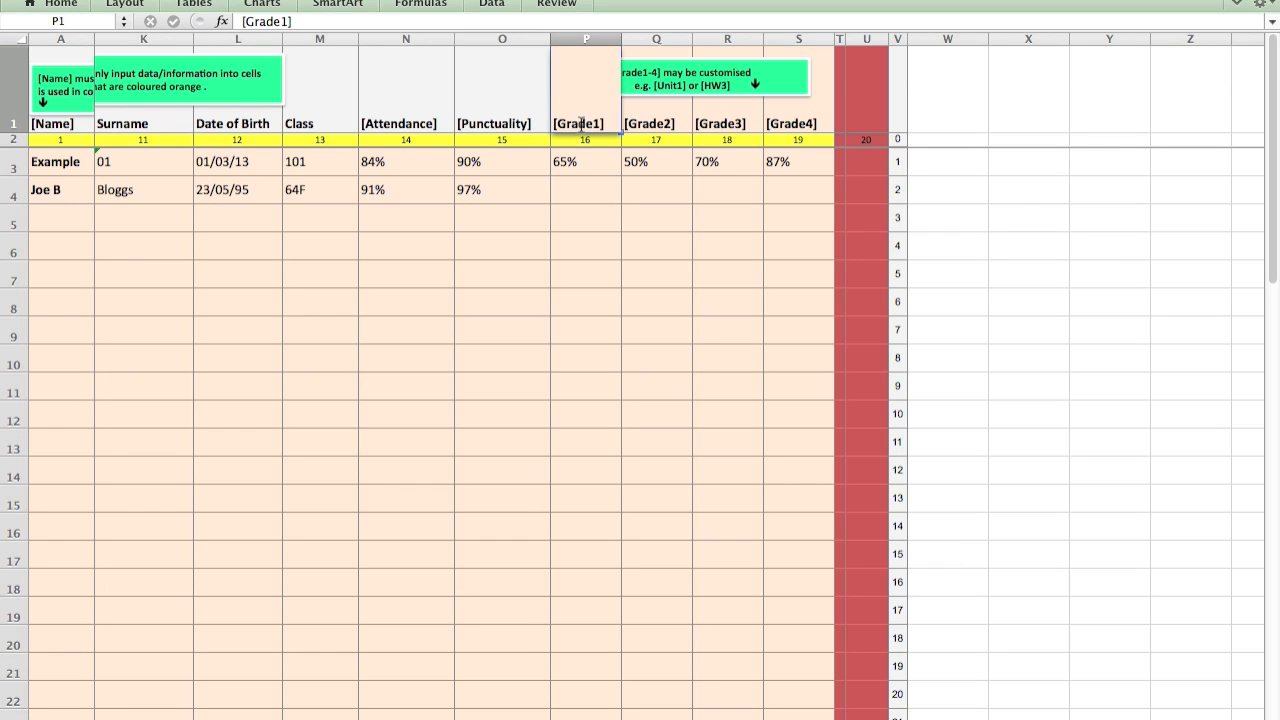
pyautogui.doubleClick(581, 124)
pyautogui.click(560, 124)
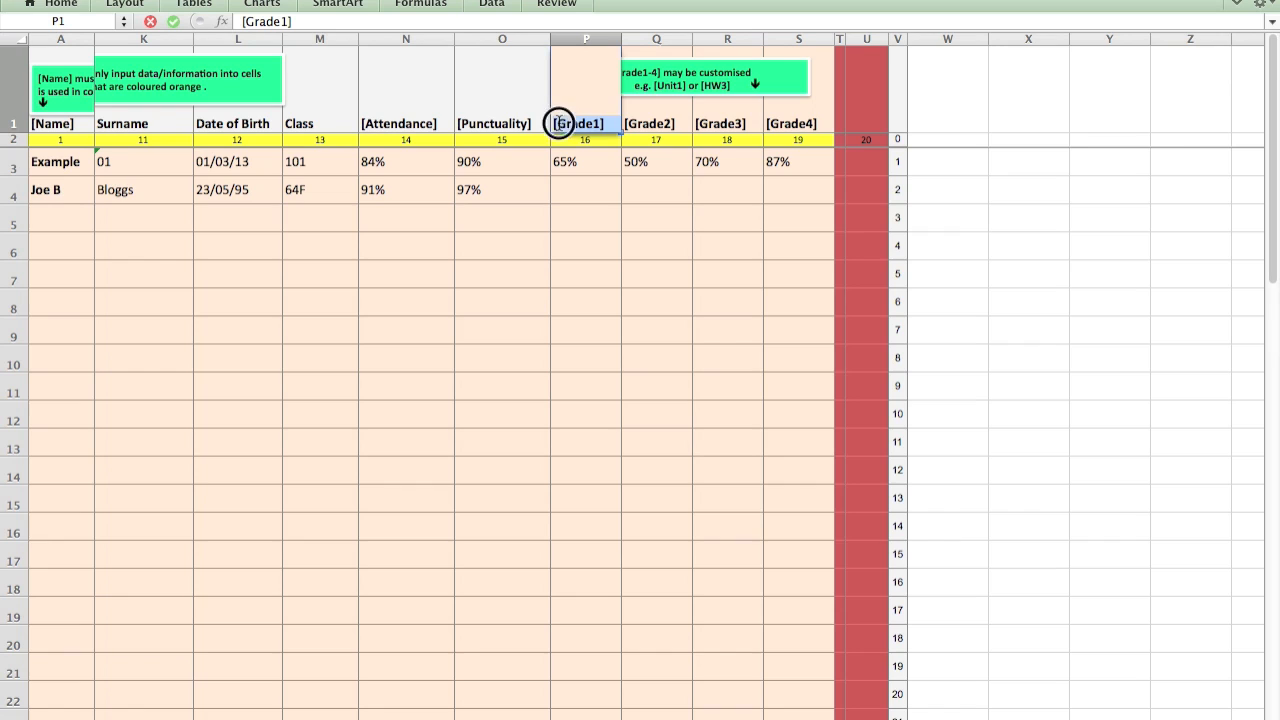
pyautogui.hotkey('shift', 'Right')
pyautogui.hotkey('shift', 'Right')
pyautogui.hotkey('shift', 'Right')
pyautogui.hotkey('shift', 'Right')
pyautogui.hotkey('shift', 'Right')
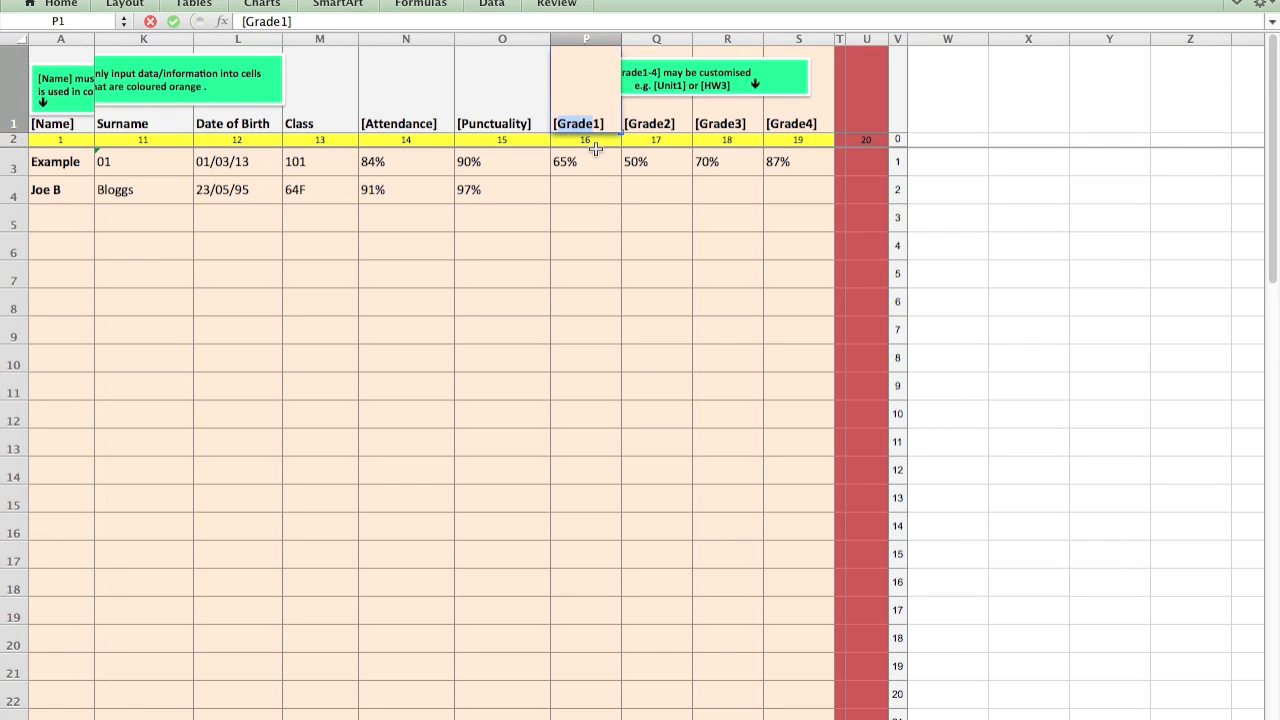
pyautogui.write('HW')
pyautogui.hotkey('shift', 'Right')
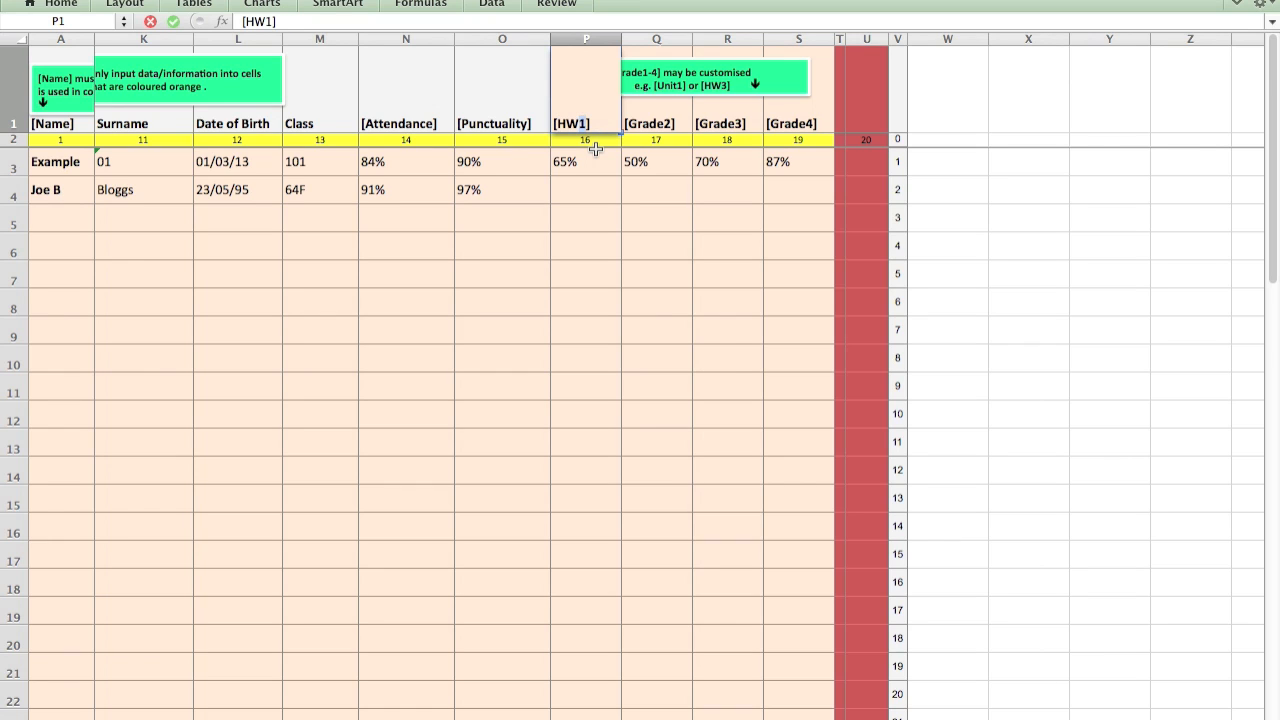
pyautogui.write('7')
# - Rename the [Grade2] column heading to [Induction Test] within its square brackets
pyautogui.click(660, 128)
pyautogui.doubleClick(655, 125)
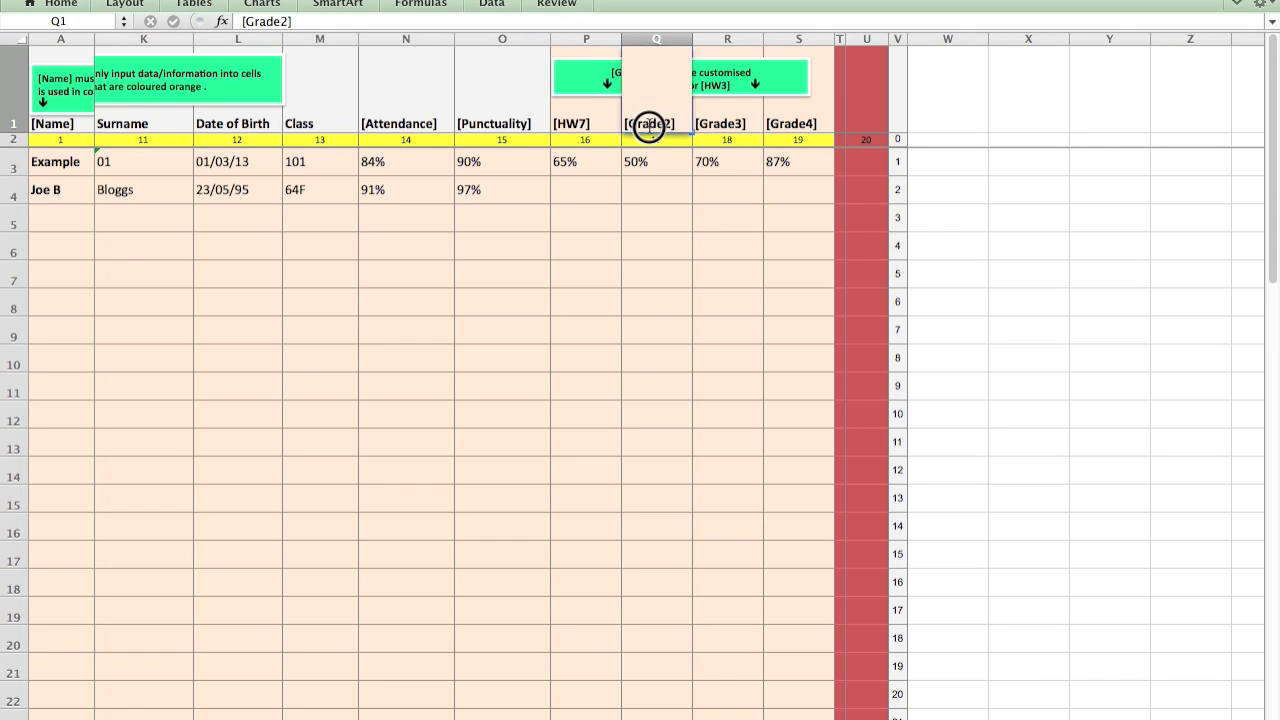
pyautogui.moveTo(671, 124); pyautogui.dragTo(631, 124)
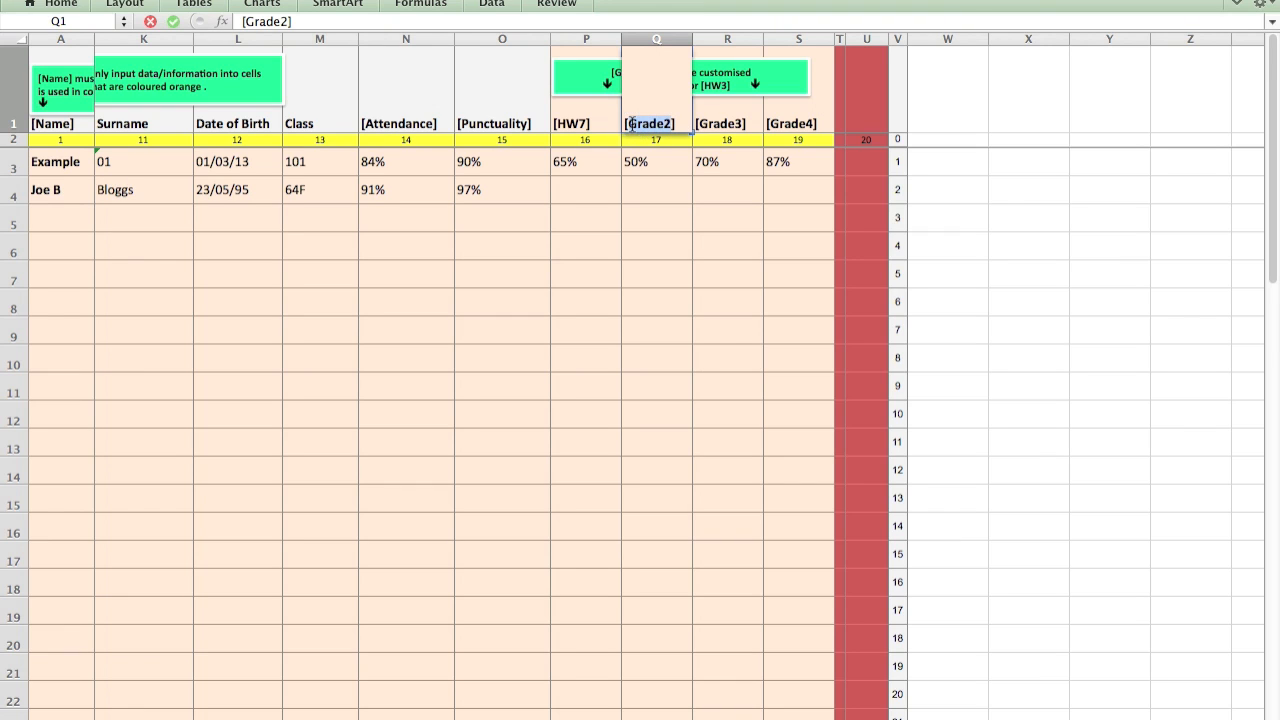
pyautogui.write('Induction')
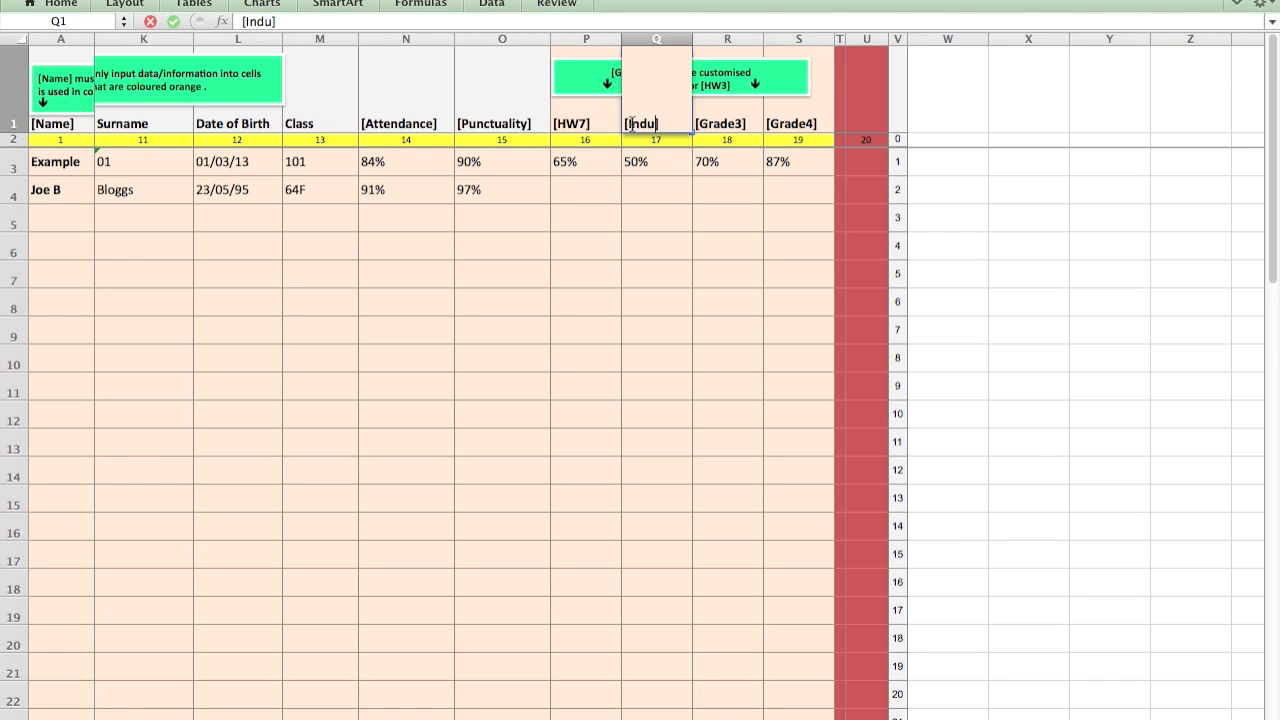
pyautogui.write(' Test')
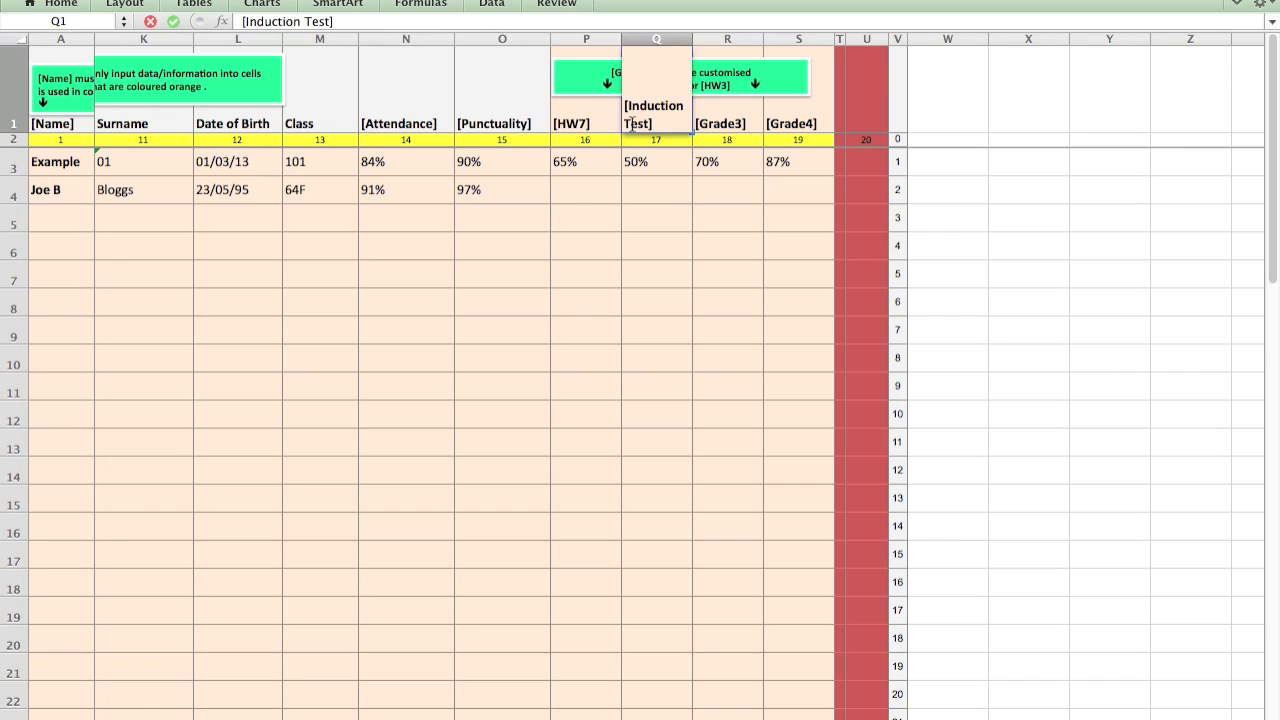
pyautogui.press('Return')
# - Rename the [Grade3] column heading to [Unit 1] within its square brackets
pyautogui.press('Up')
pyautogui.press('Right')
pyautogui.press('Right')
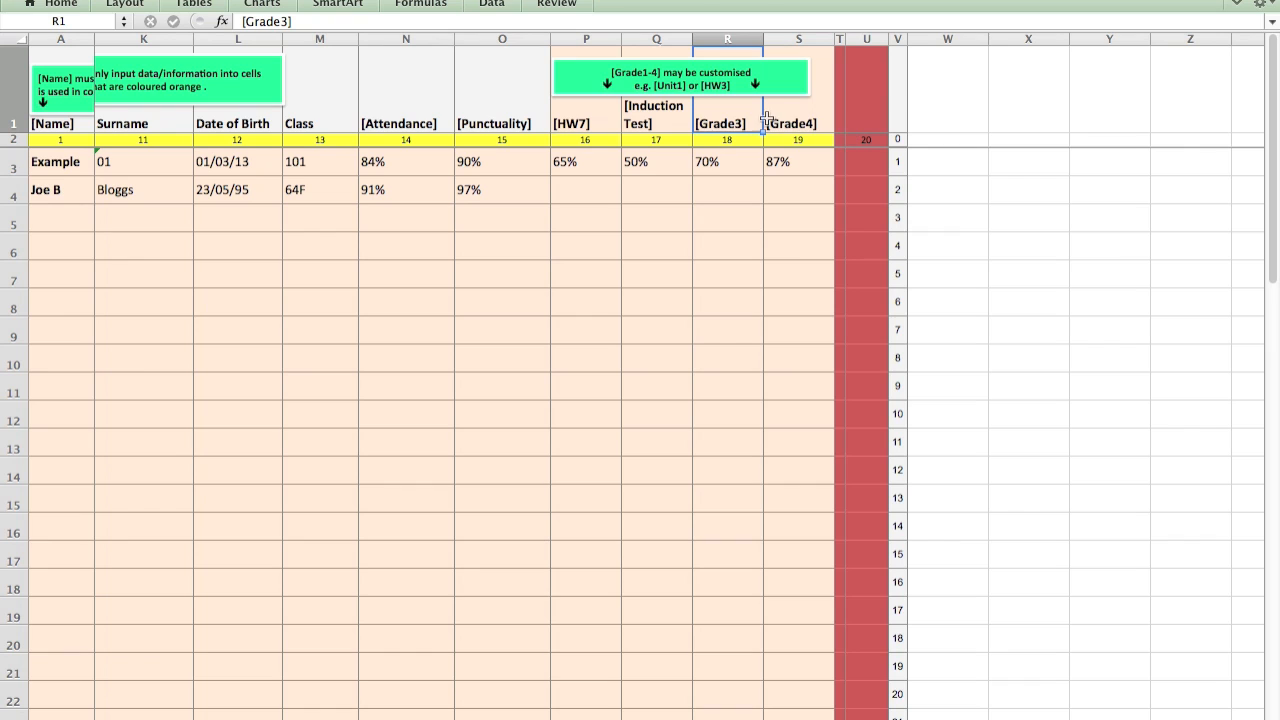
pyautogui.doubleClick(735, 118)
pyautogui.click(732, 122)
pyautogui.moveTo(733, 122); pyautogui.dragTo(701, 122)
pyautogui.write('Unit 1')
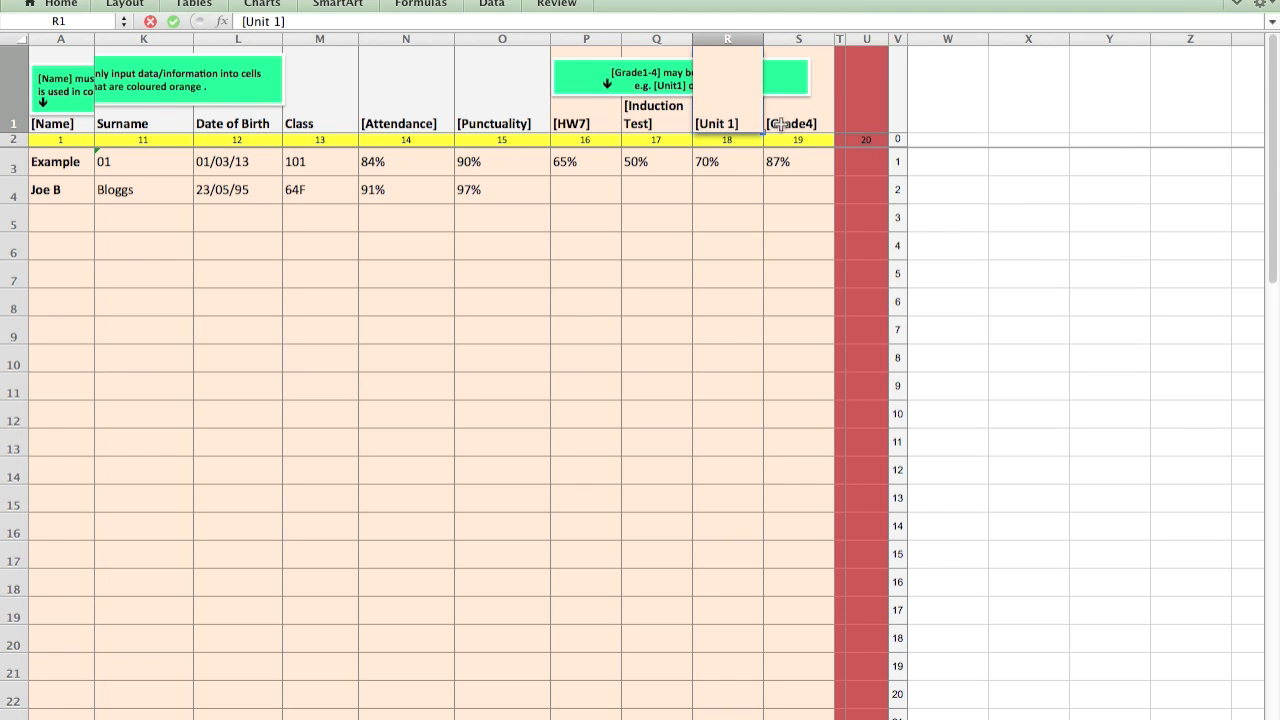
# - Rename the [Grade4] column heading to [Unit 2] within its square brackets
pyautogui.click(780, 123)
pyautogui.doubleClick(773, 122)
pyautogui.moveTo(774, 122); pyautogui.dragTo(812, 119)
pyautogui.write('Unit 2')
# - Shorten the [Induction Test] column heading to [Ind. Test] and select the student's [HW7] cell in row 4
pyautogui.click(640, 116)
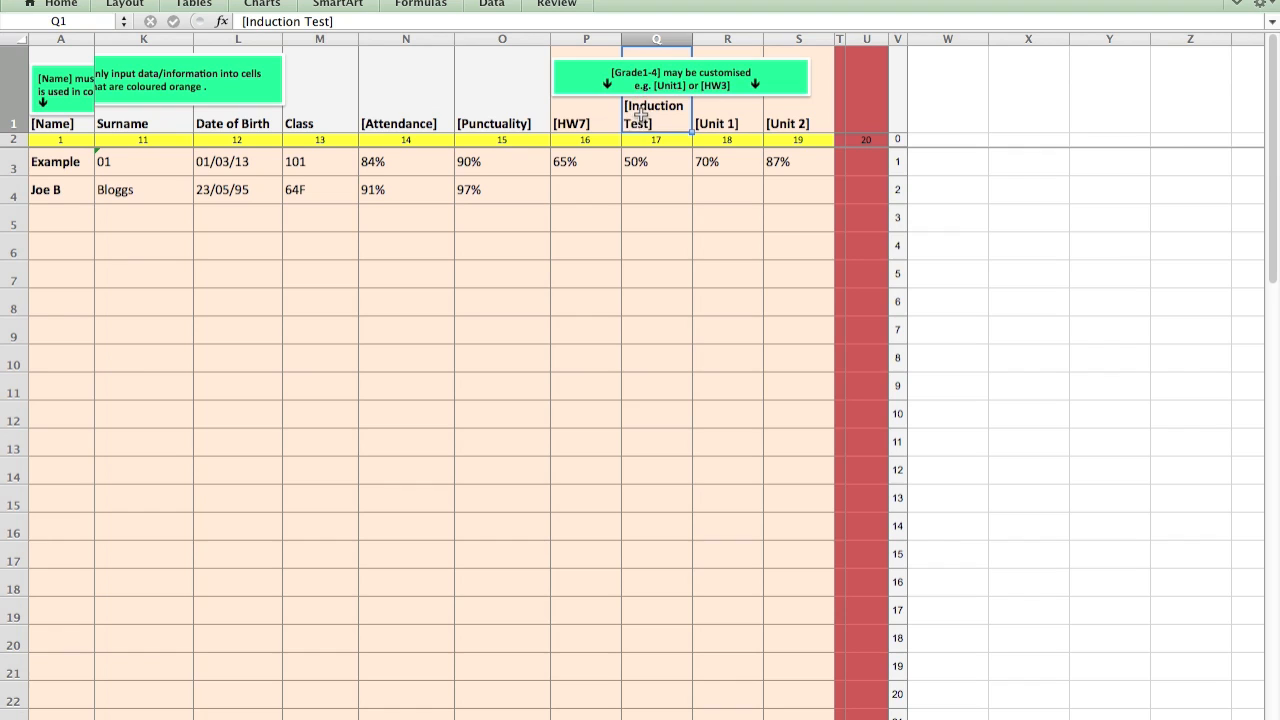
pyautogui.doubleClick(640, 116)
pyautogui.moveTo(645, 106); pyautogui.dragTo(678, 105)
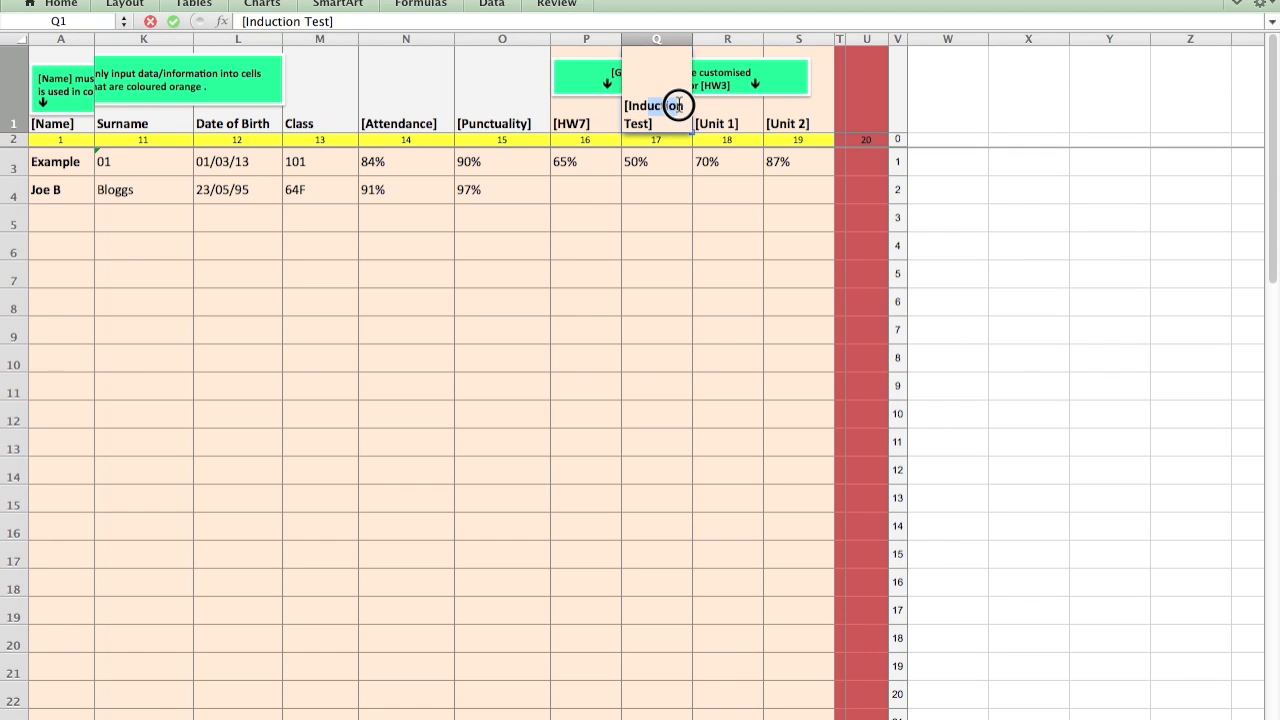
pyautogui.press('BackSpace')
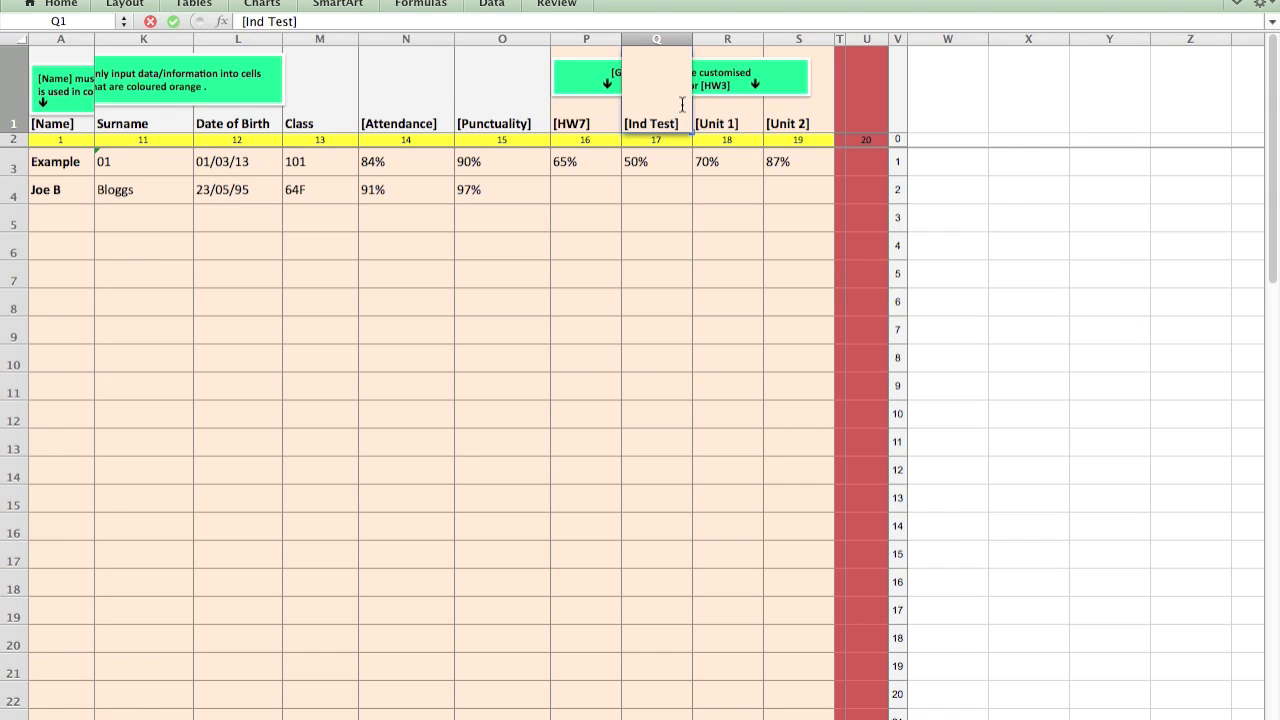
pyautogui.write('.')
pyautogui.press('Return')
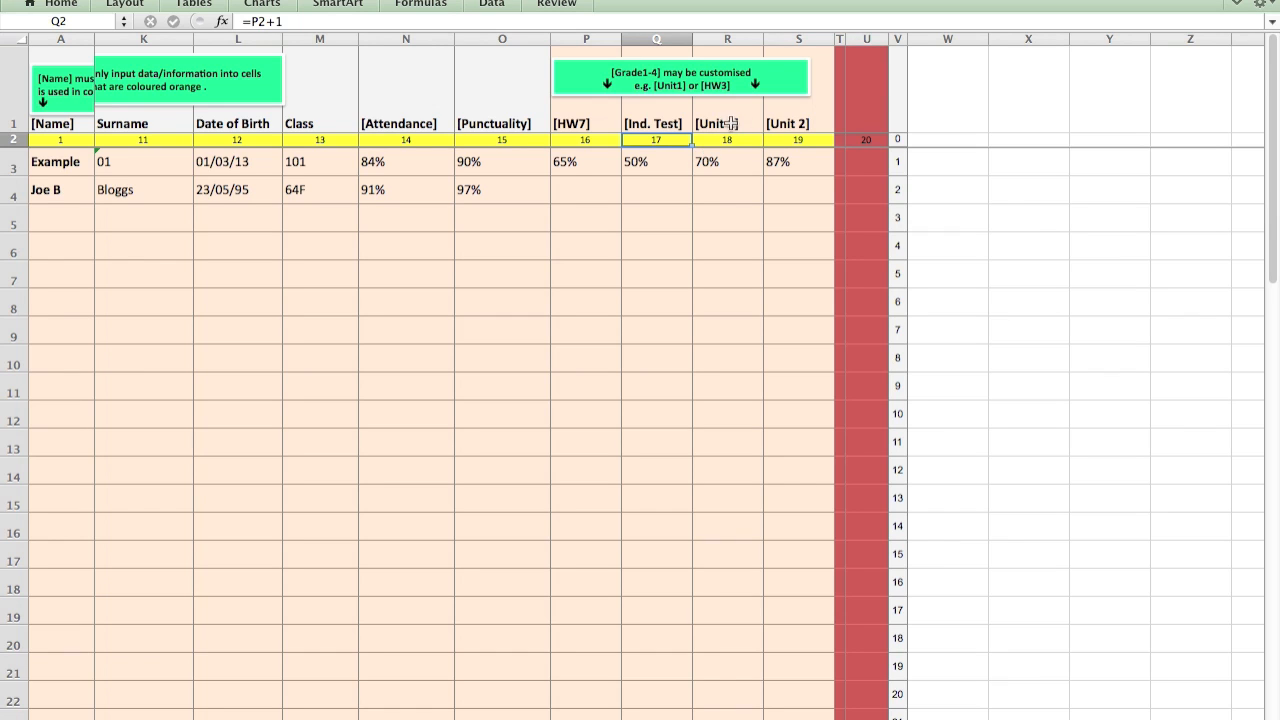
pyautogui.click(570, 186)
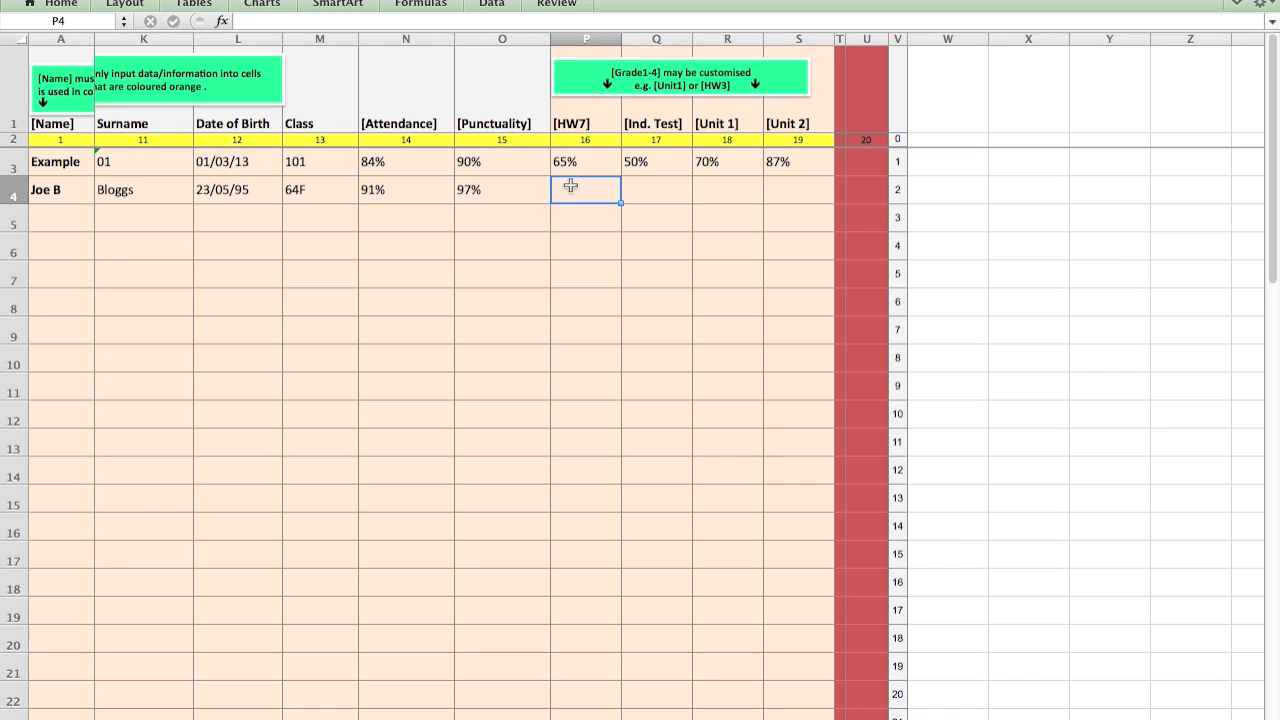
# - Enter the student's grades in row 4: 64% for [HW7], 57% for [Ind. Test], 70% for [Unit 1] and 90% for [Unit 2]
pyautogui.write('64')
pyautogui.press('Tab')
pyautogui.doubleClick(578, 193)
pyautogui.press('Tab')
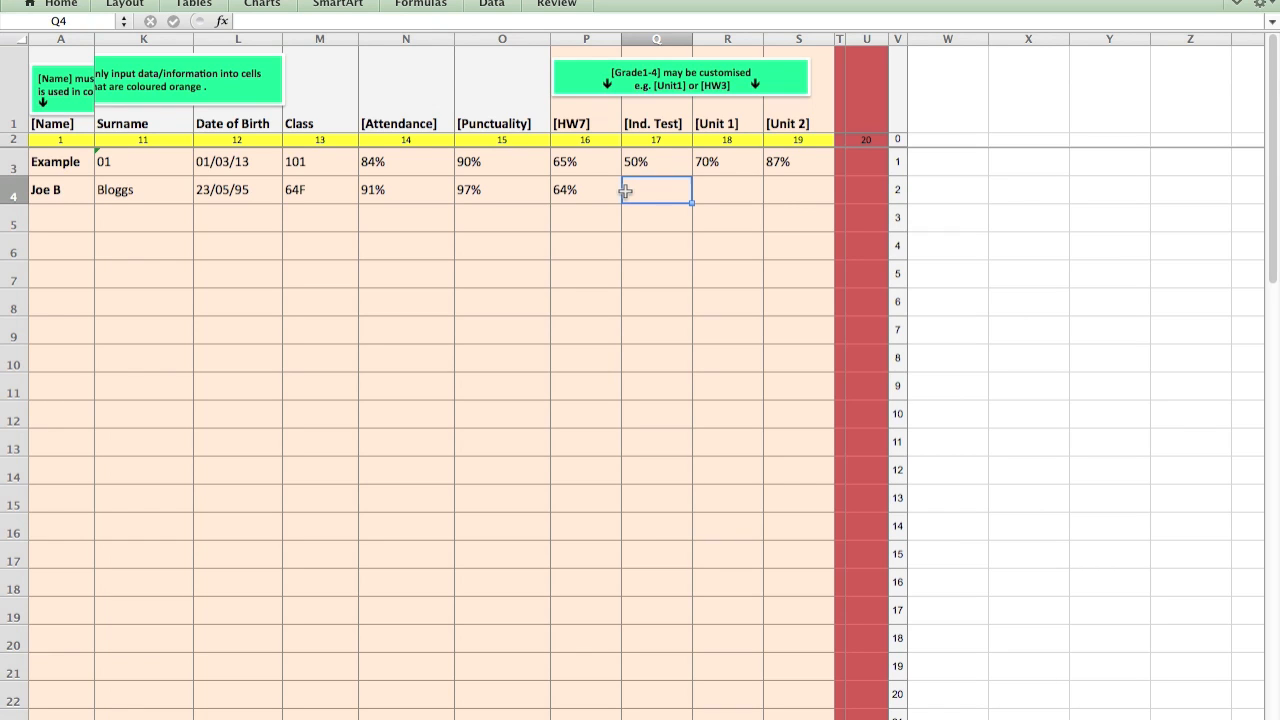
pyautogui.write('57%')
pyautogui.press('Tab')
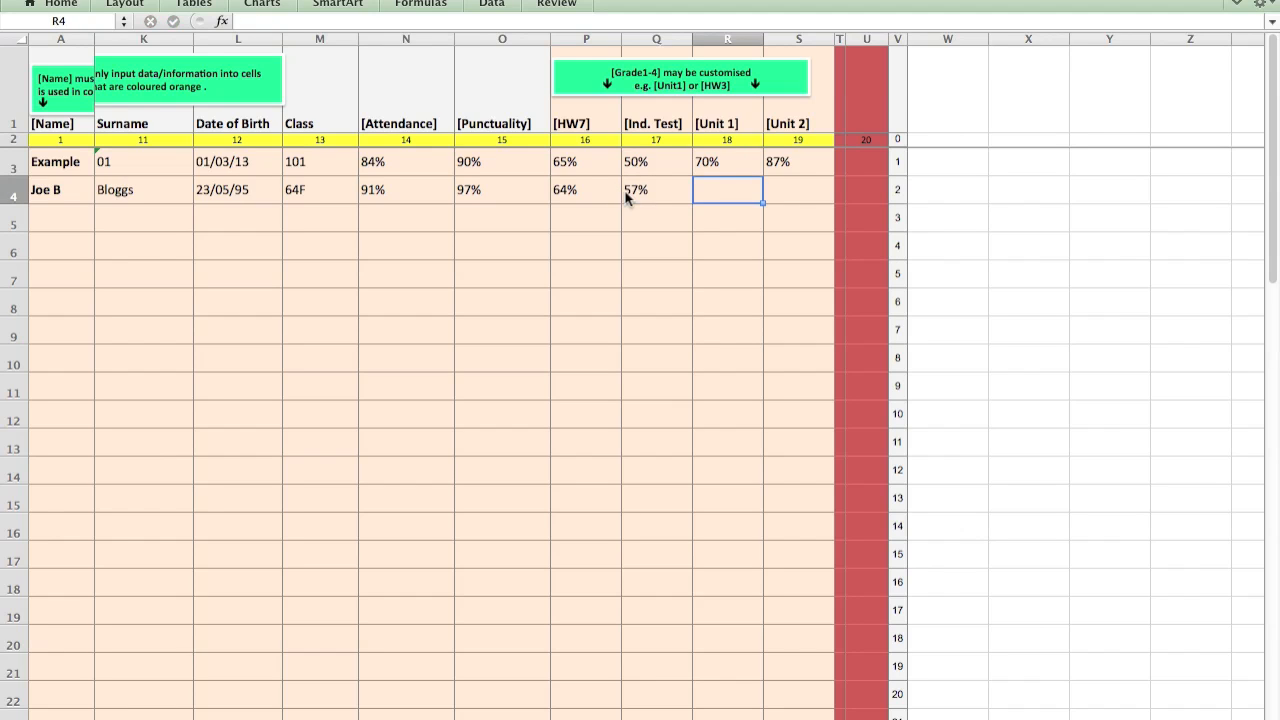
pyautogui.write('70%')
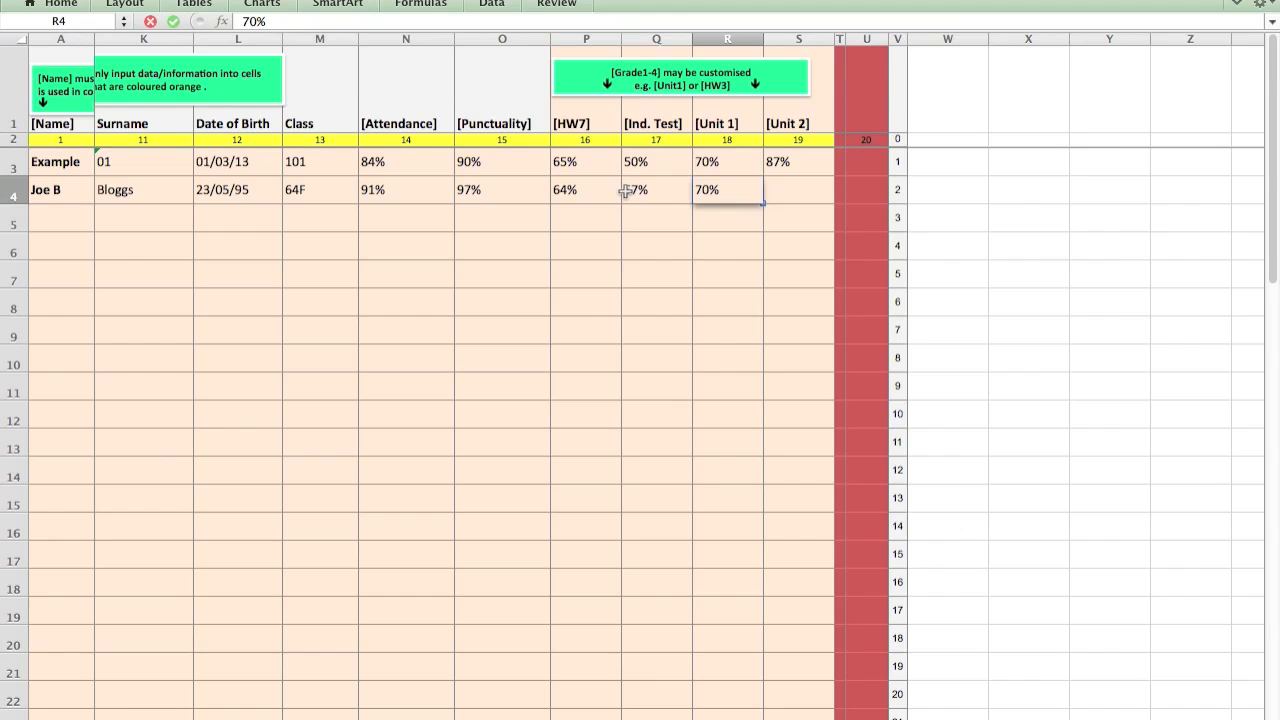
pyautogui.press('Tab')
pyautogui.write('90%')
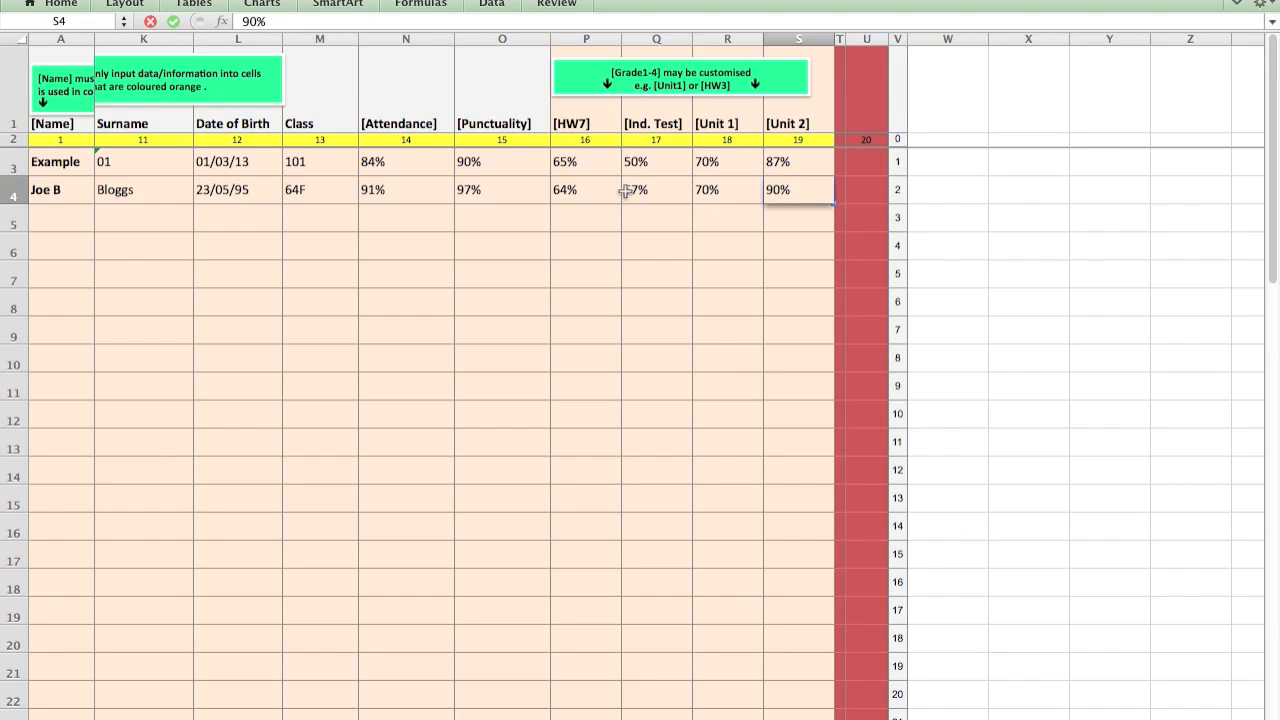
pyautogui.press('Return')
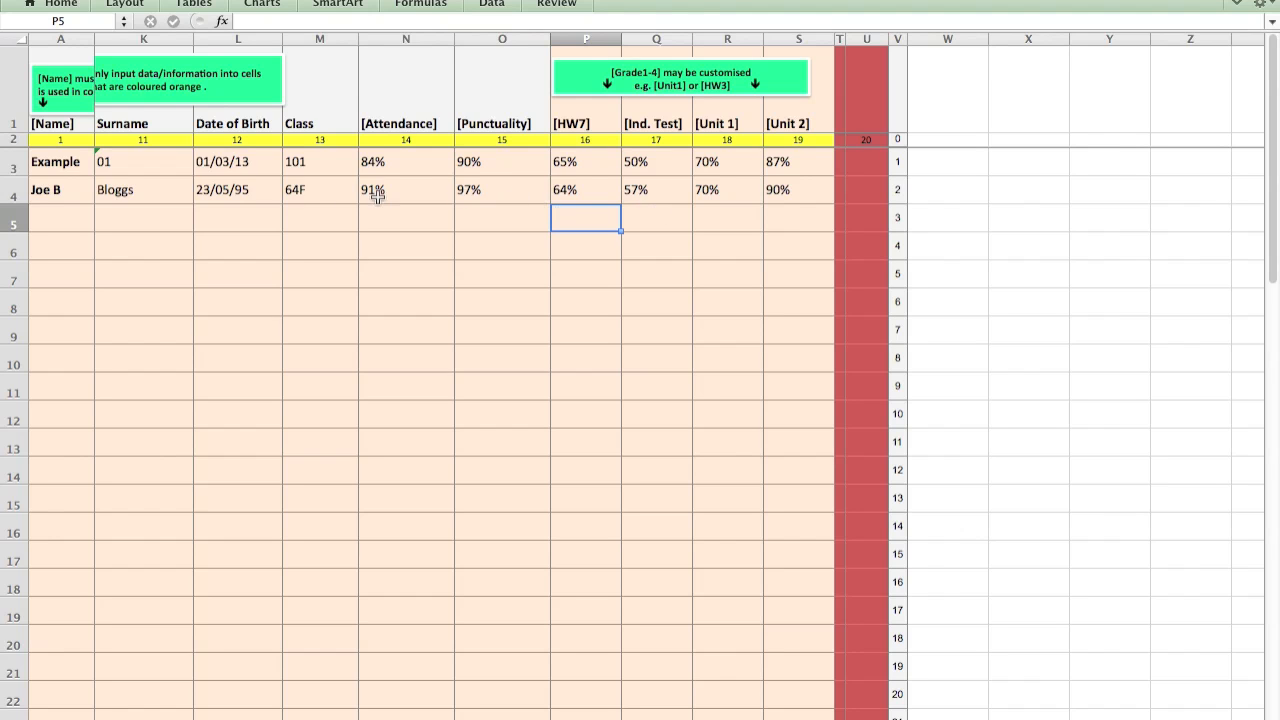
# - Inspect the student's [he/she] entry and the adjacent [He/She] formula in row 4, ending with the [he/she] cell selected
pyautogui.hscroll(-4, 300, 195)
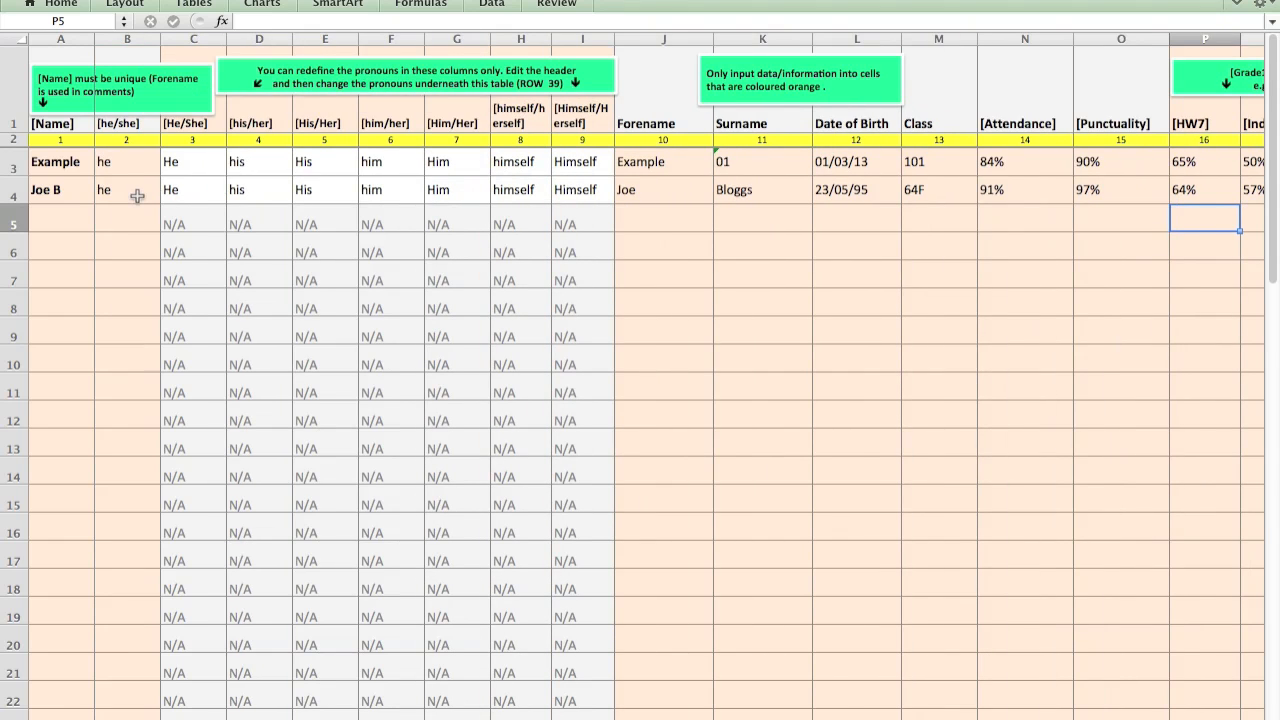
pyautogui.click(128, 192)
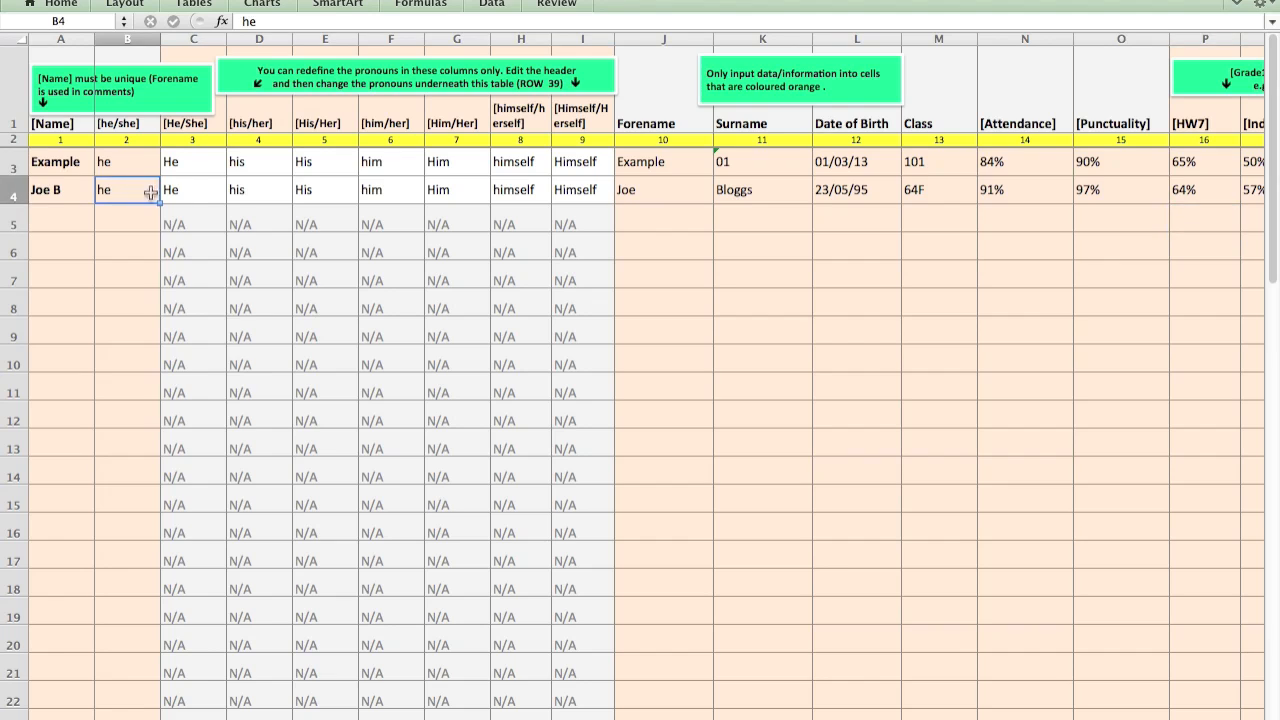
pyautogui.click(180, 195)
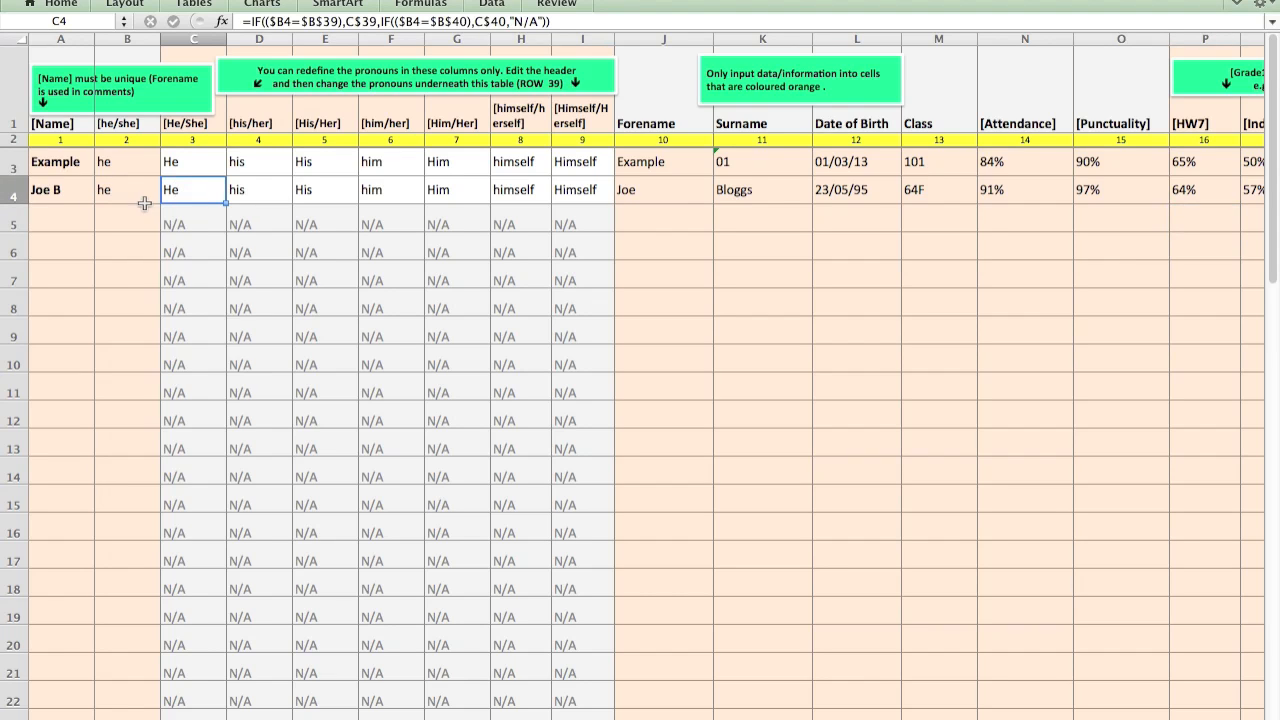
pyautogui.click(147, 199)
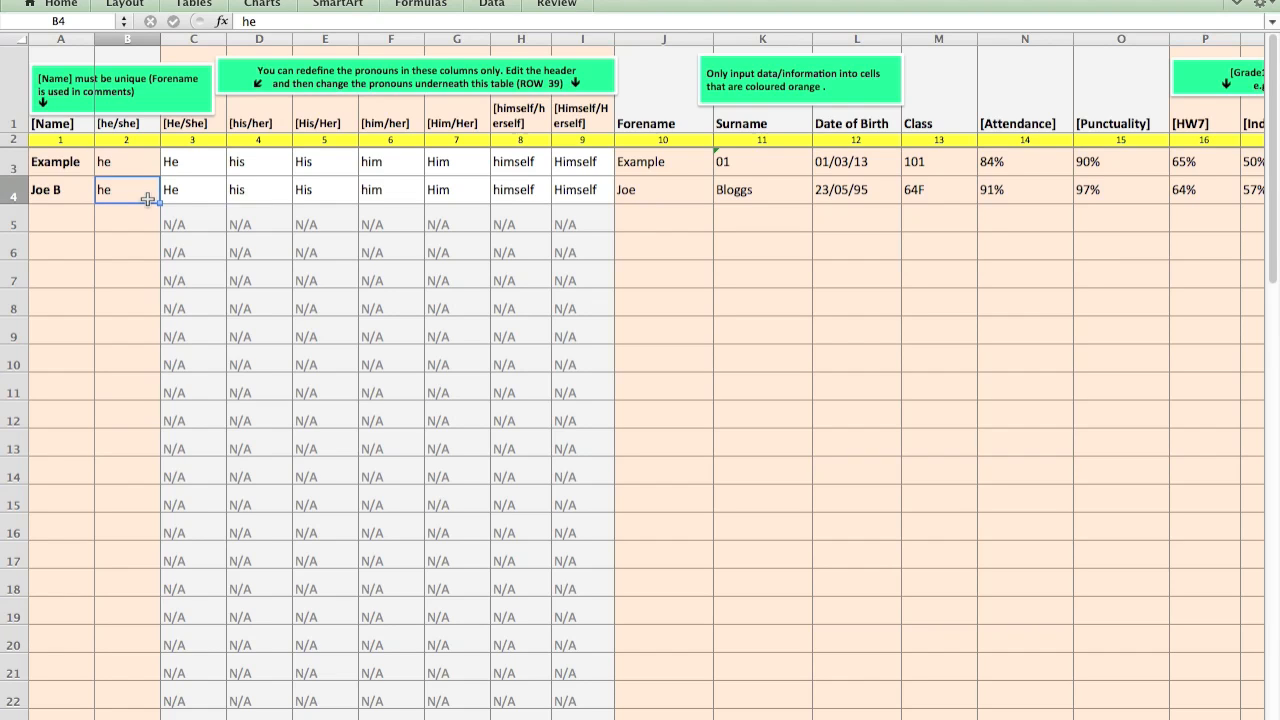